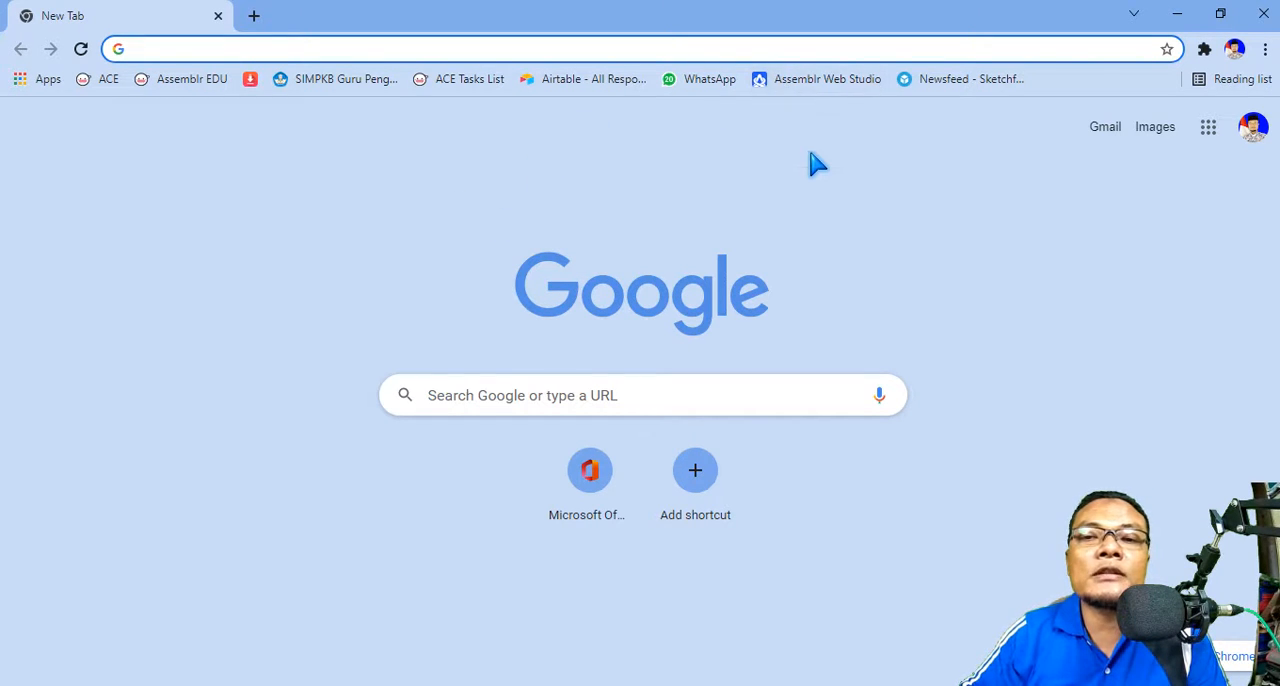
Step: Open Assemblr Web Studio and create a new project
{"action": "left_click", "coordinate": [805, 80]}
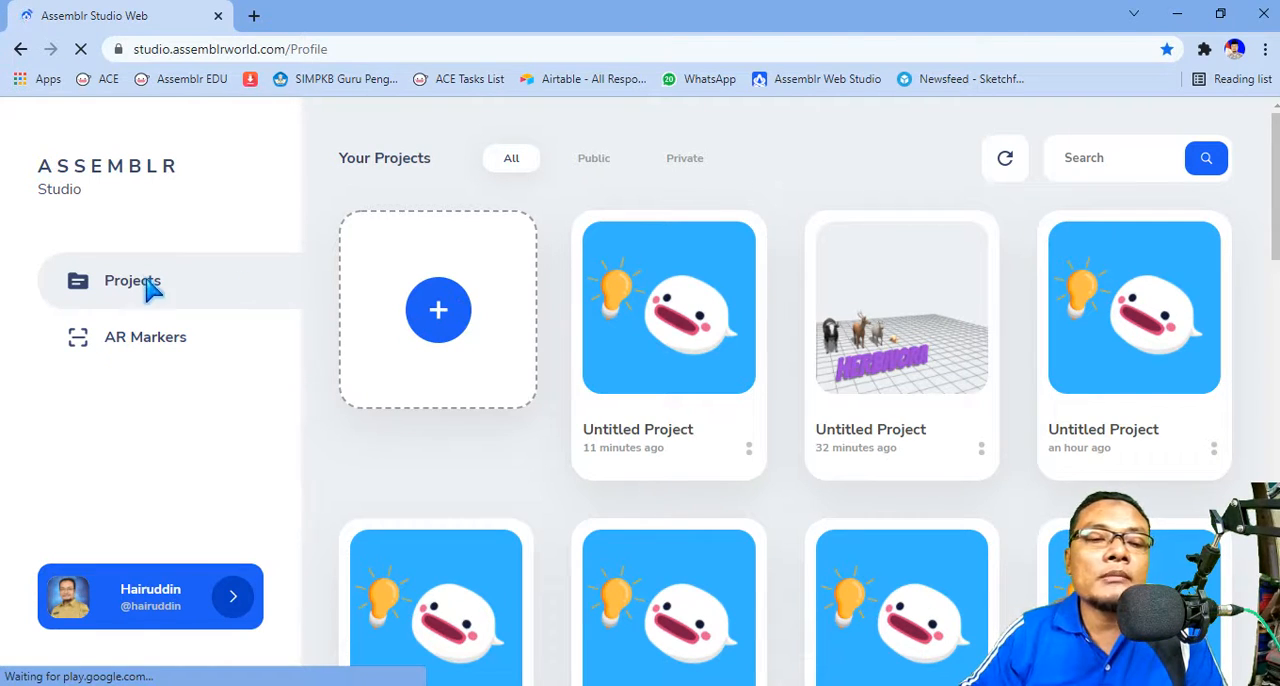
{"action": "left_click", "coordinate": [452, 310]}
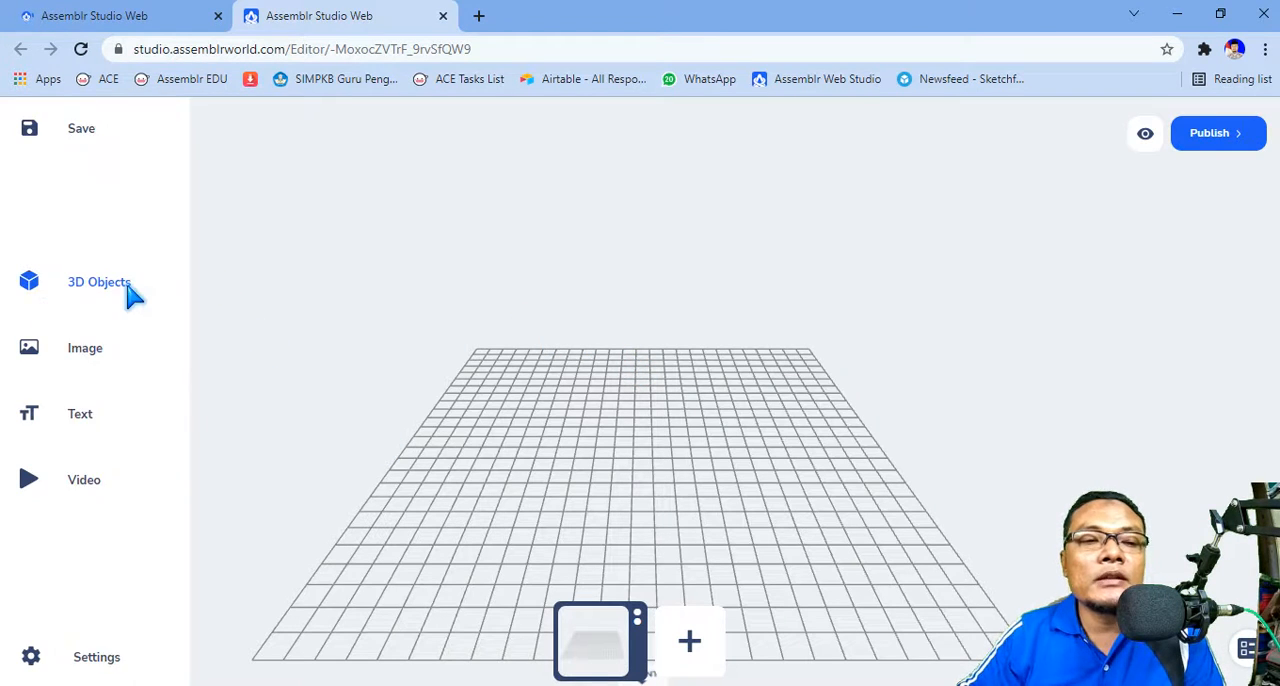
Step: Add the Black Cow model from the Animals category of the 3D objects library to the scene
{"action": "mouse_move", "coordinate": [31, 345]}
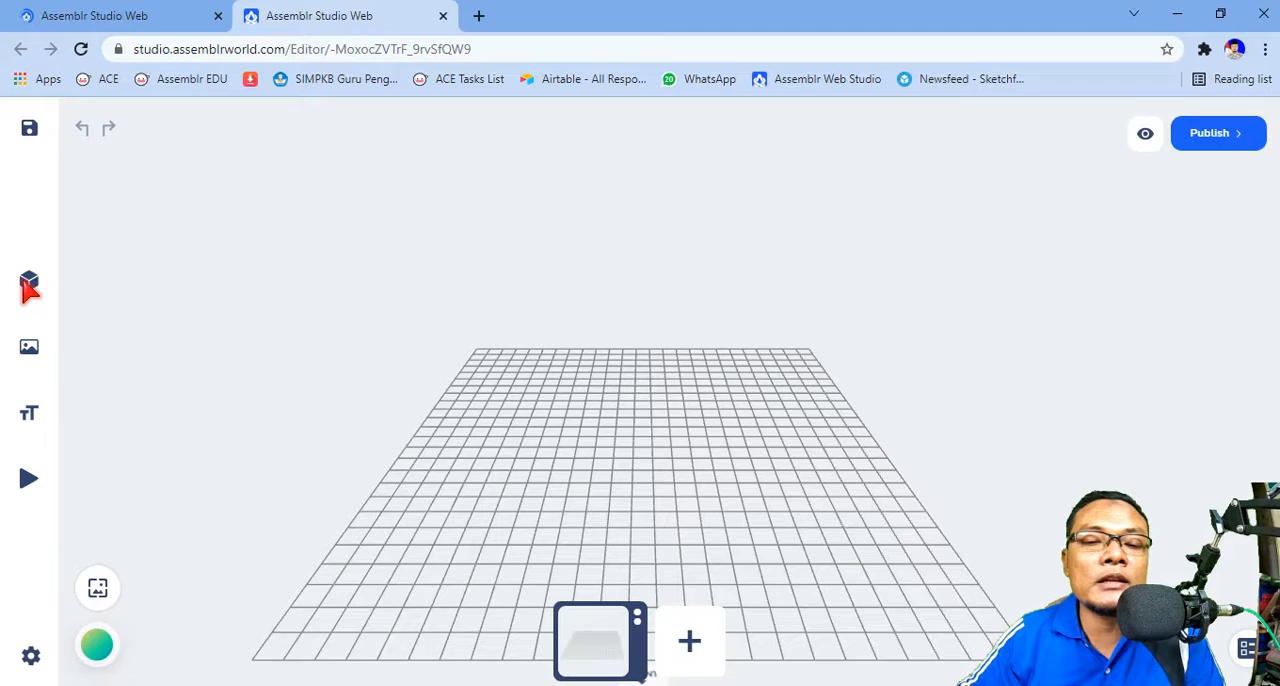
{"action": "mouse_move", "coordinate": [29, 287]}
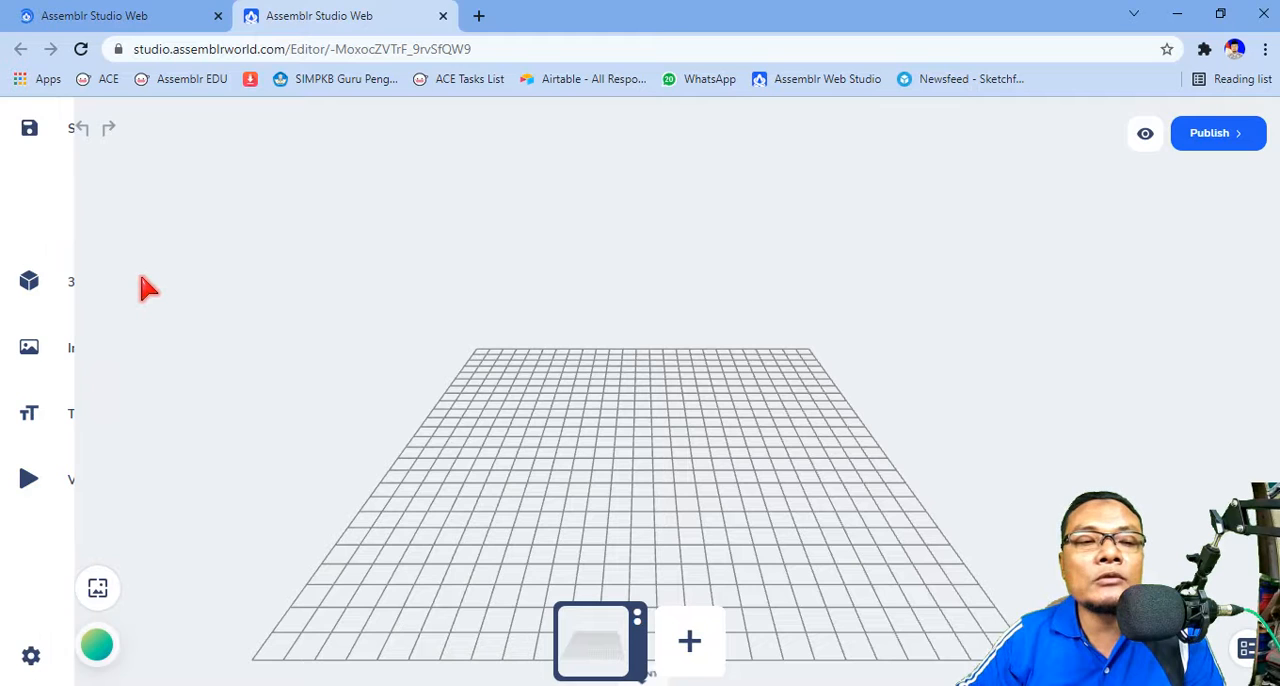
{"action": "mouse_move", "coordinate": [137, 275]}
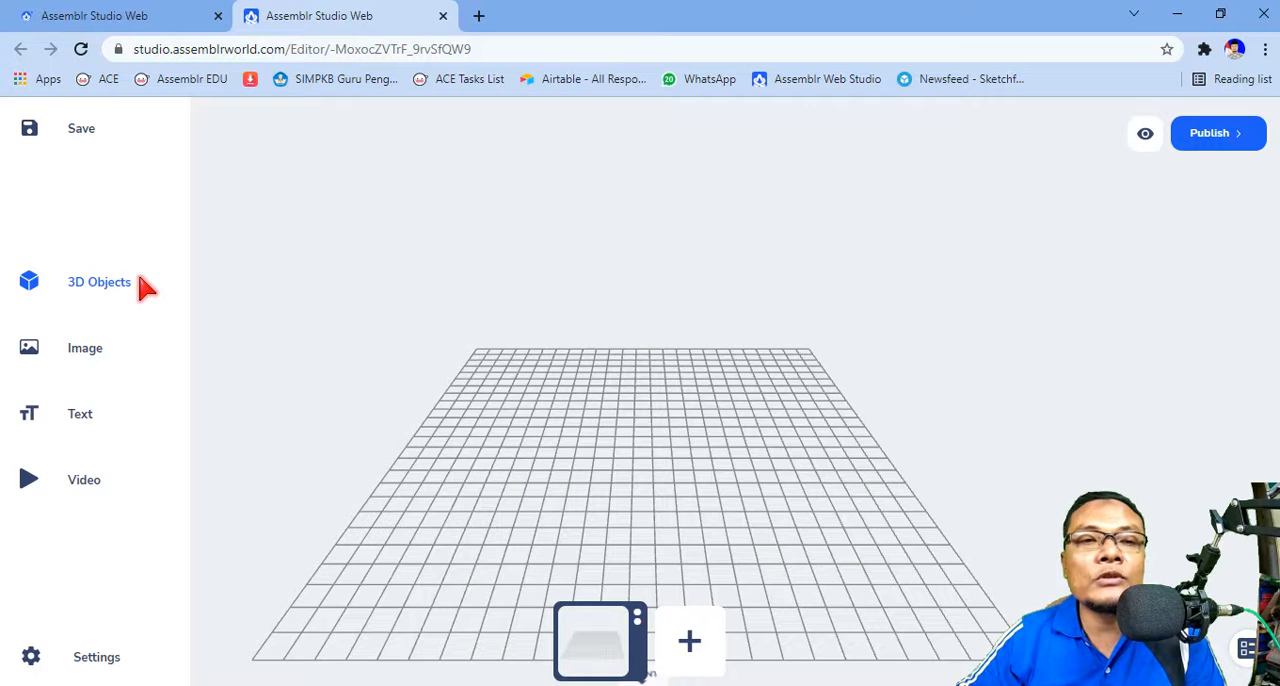
{"action": "left_click", "coordinate": [90, 294]}
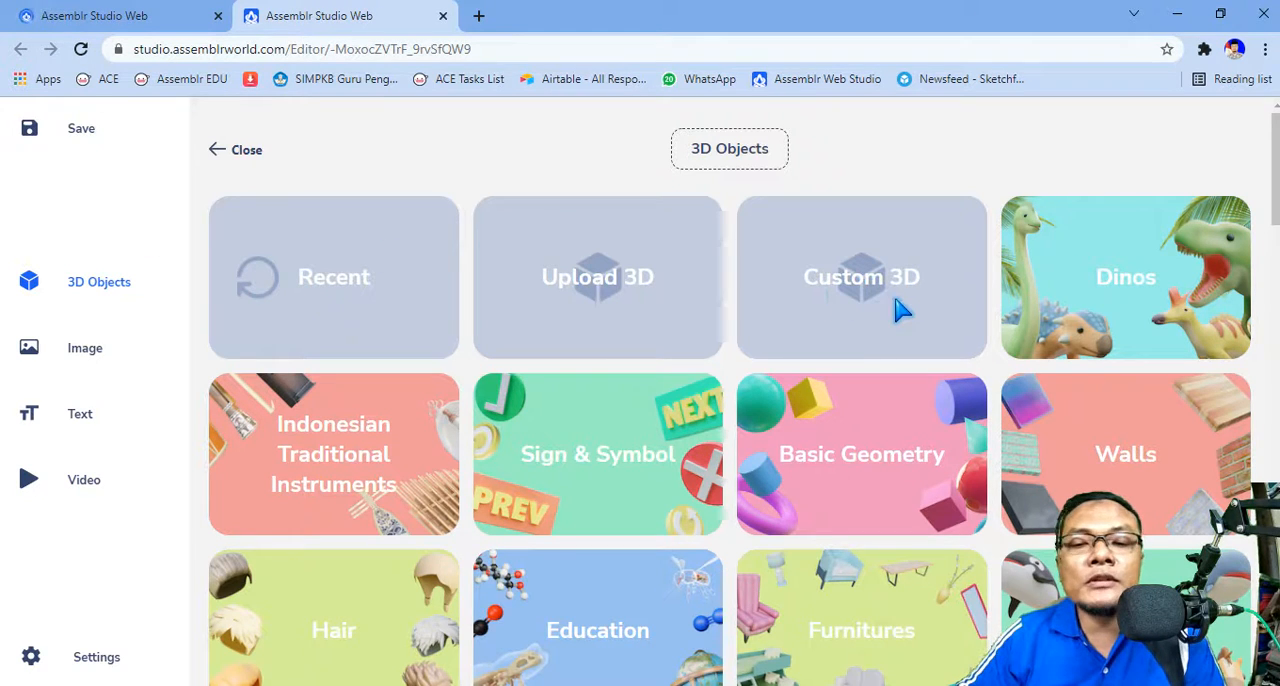
{"action": "scroll", "coordinate": [1105, 335], "scroll_direction": "down", "scroll_amount": 1}
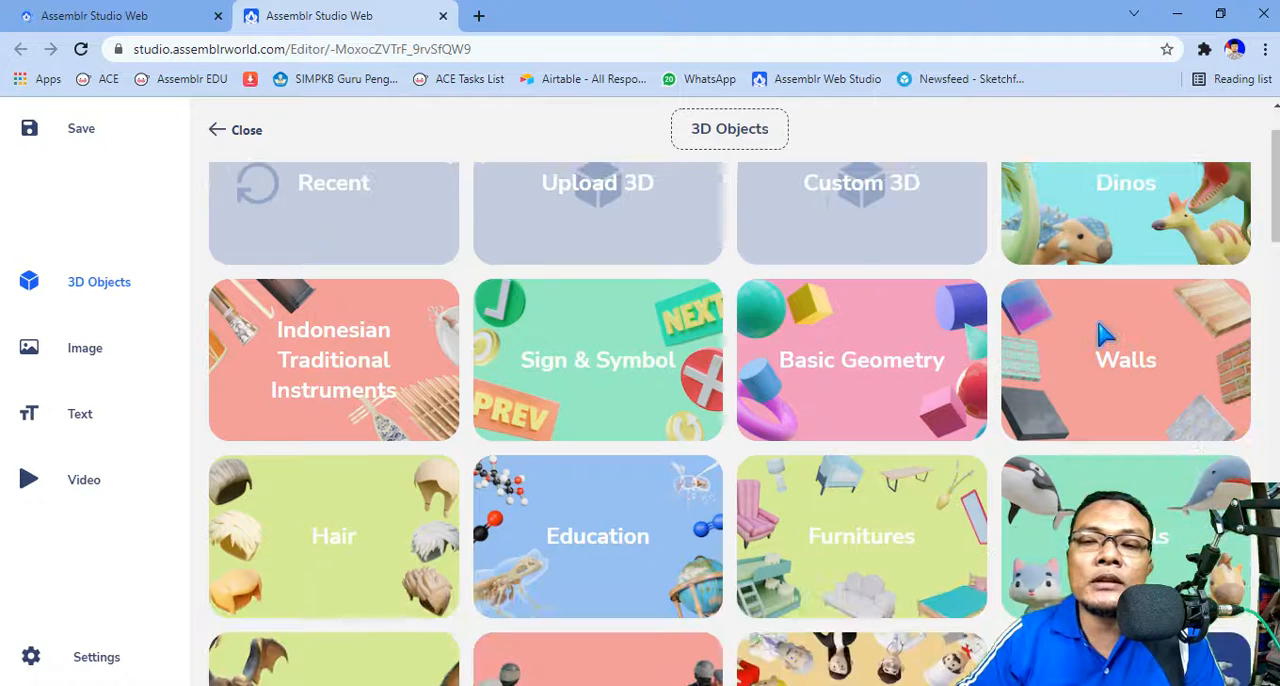
{"action": "scroll", "coordinate": [1105, 335], "scroll_direction": "down", "scroll_amount": 2}
{"action": "scroll", "coordinate": [1100, 335], "scroll_direction": "down", "scroll_amount": 2}
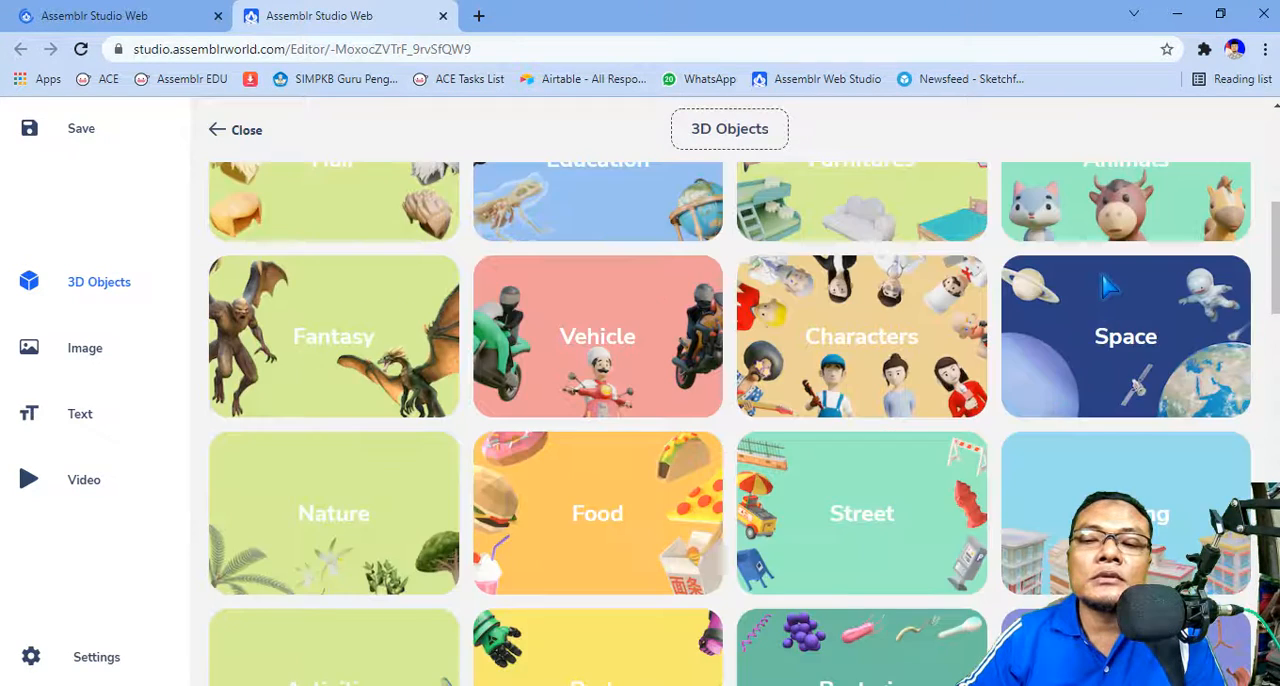
{"action": "scroll", "coordinate": [1160, 380], "scroll_direction": "up", "scroll_amount": 2}
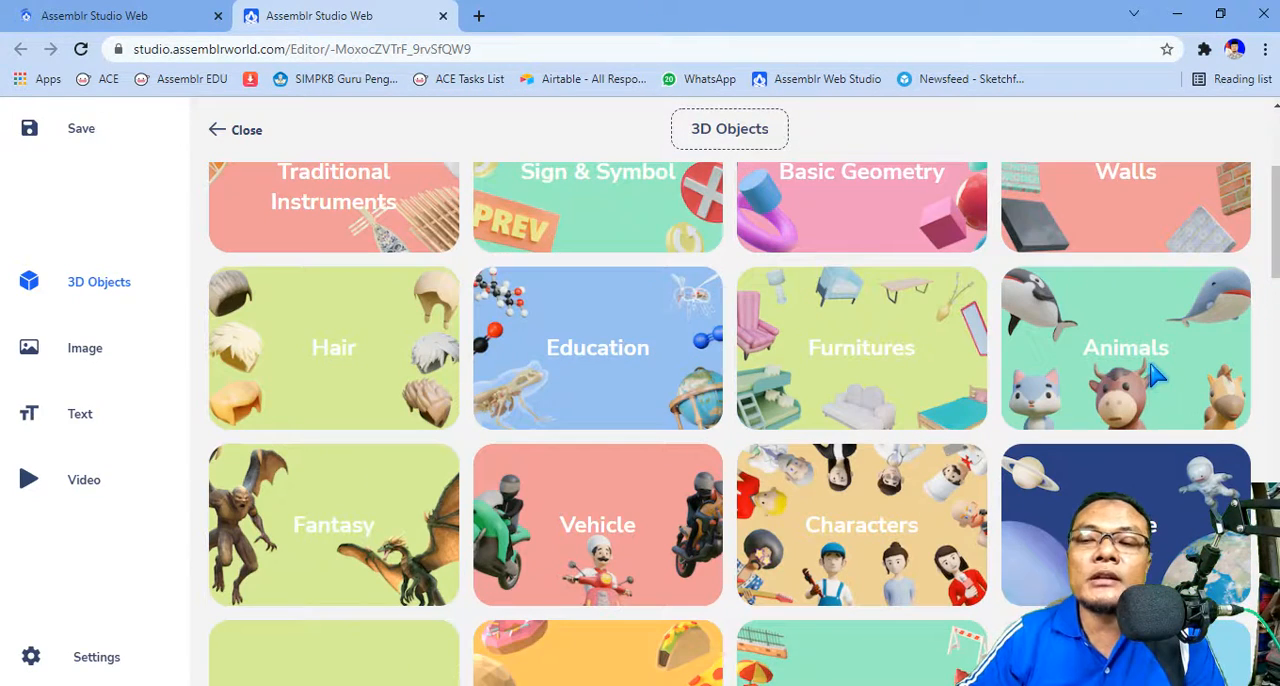
{"action": "left_click", "coordinate": [1130, 362]}
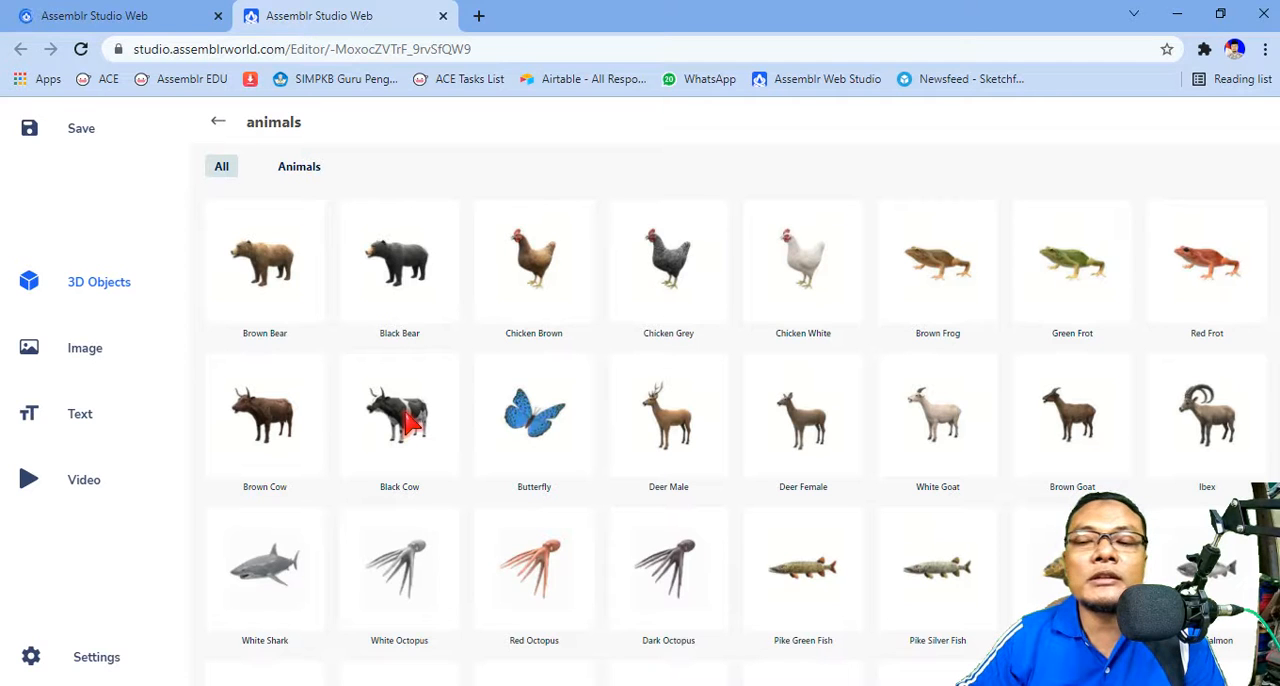
{"action": "left_click", "coordinate": [410, 422]}
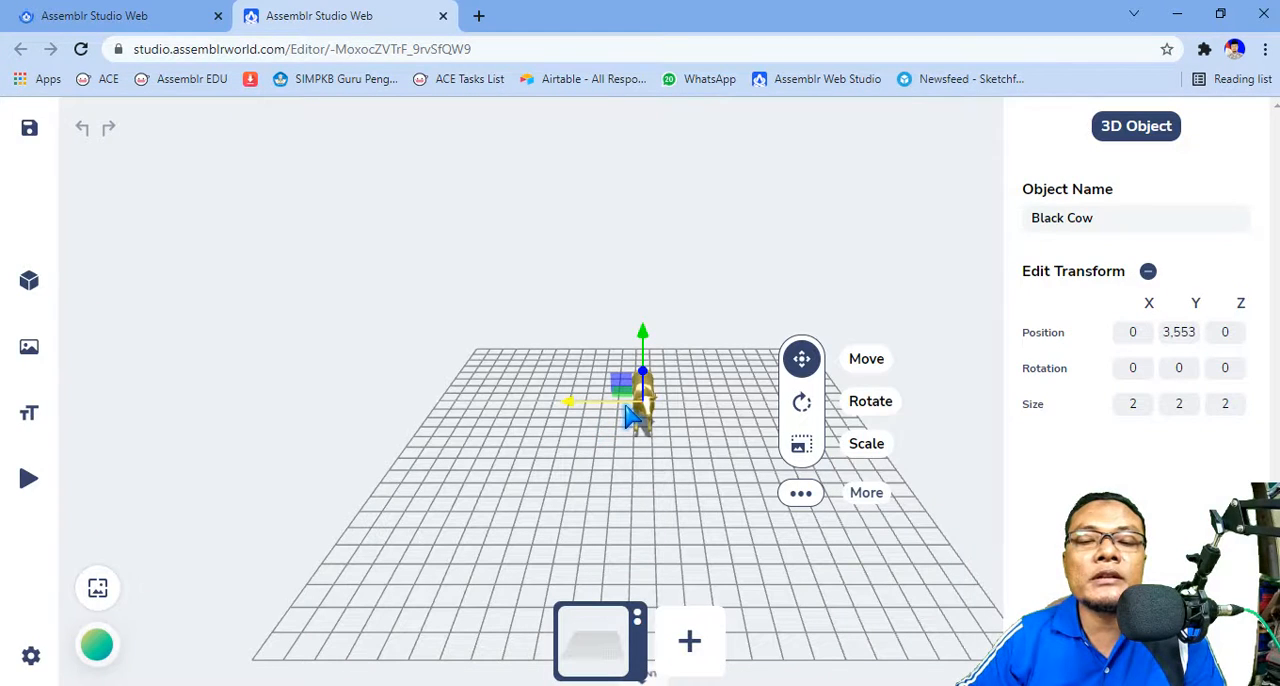
Step: Move the cow along the Z axis to about 3.43 and scale it uniformly to about 3.71
{"action": "left_click_drag", "start_coordinate": [638, 409], "coordinate": [698, 443]}
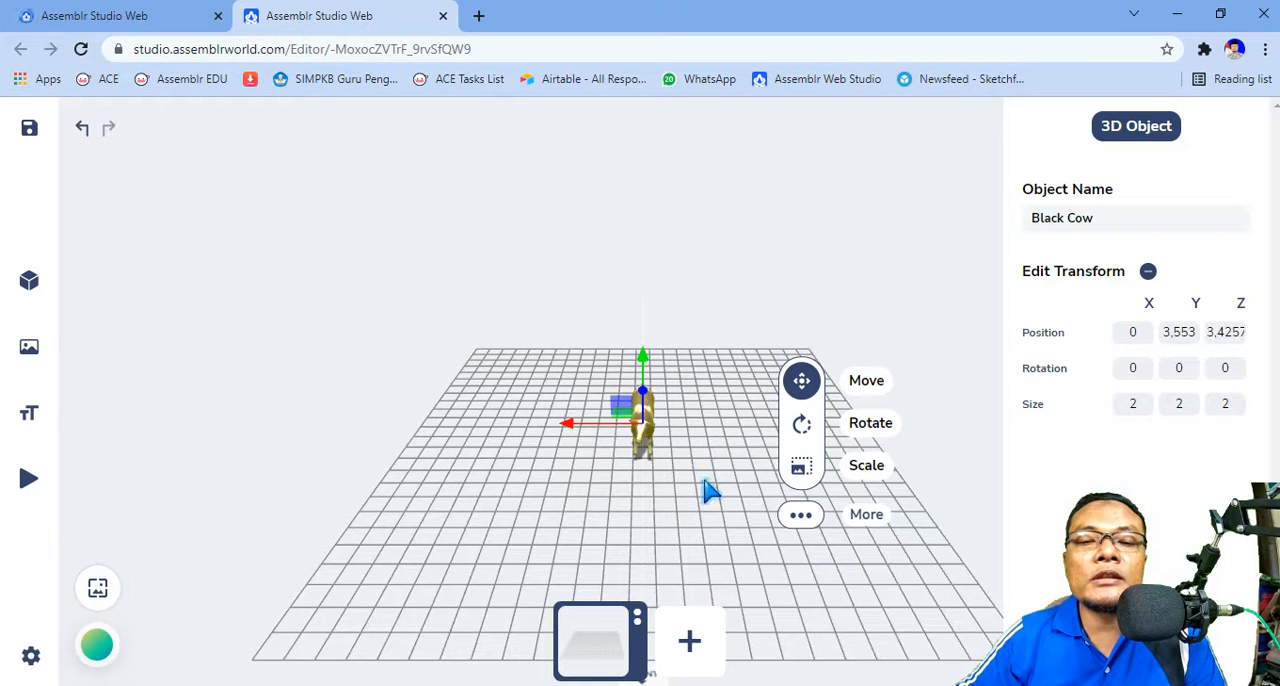
{"action": "left_click_drag", "start_coordinate": [703, 490], "coordinate": [632, 428]}
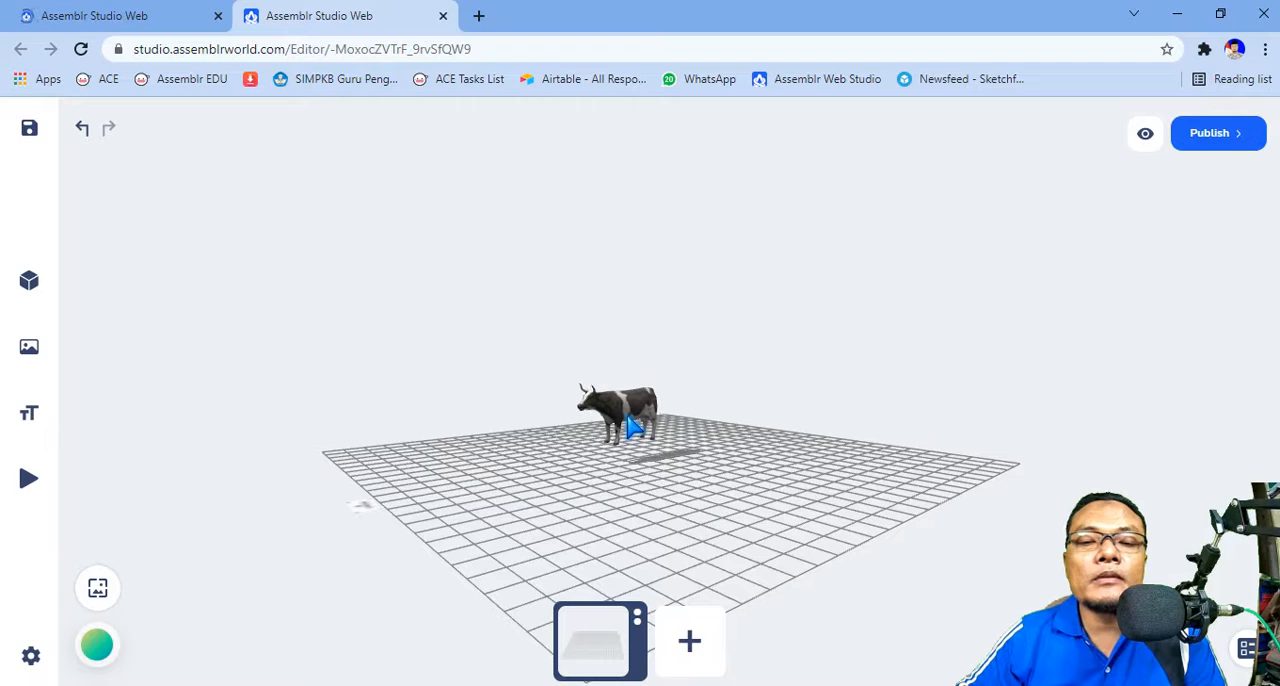
{"action": "left_click", "coordinate": [632, 425]}
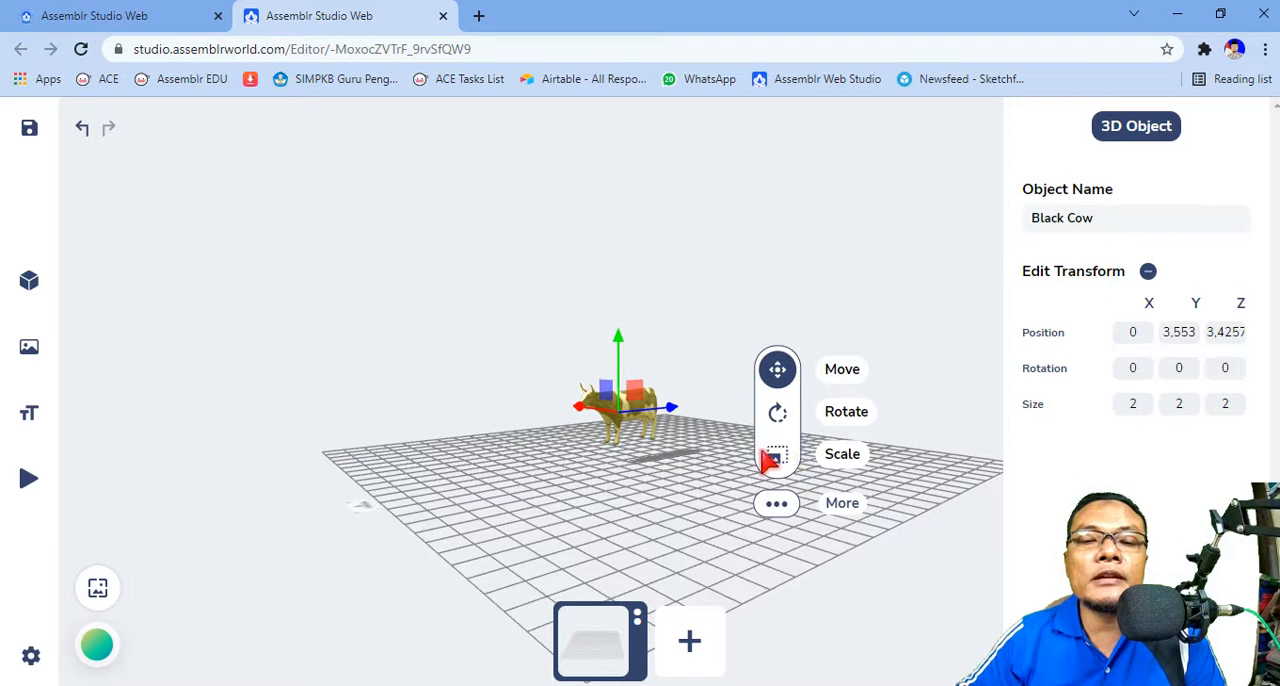
{"action": "left_click", "coordinate": [777, 455]}
{"action": "left_click_drag", "start_coordinate": [662, 428], "coordinate": [691, 480]}
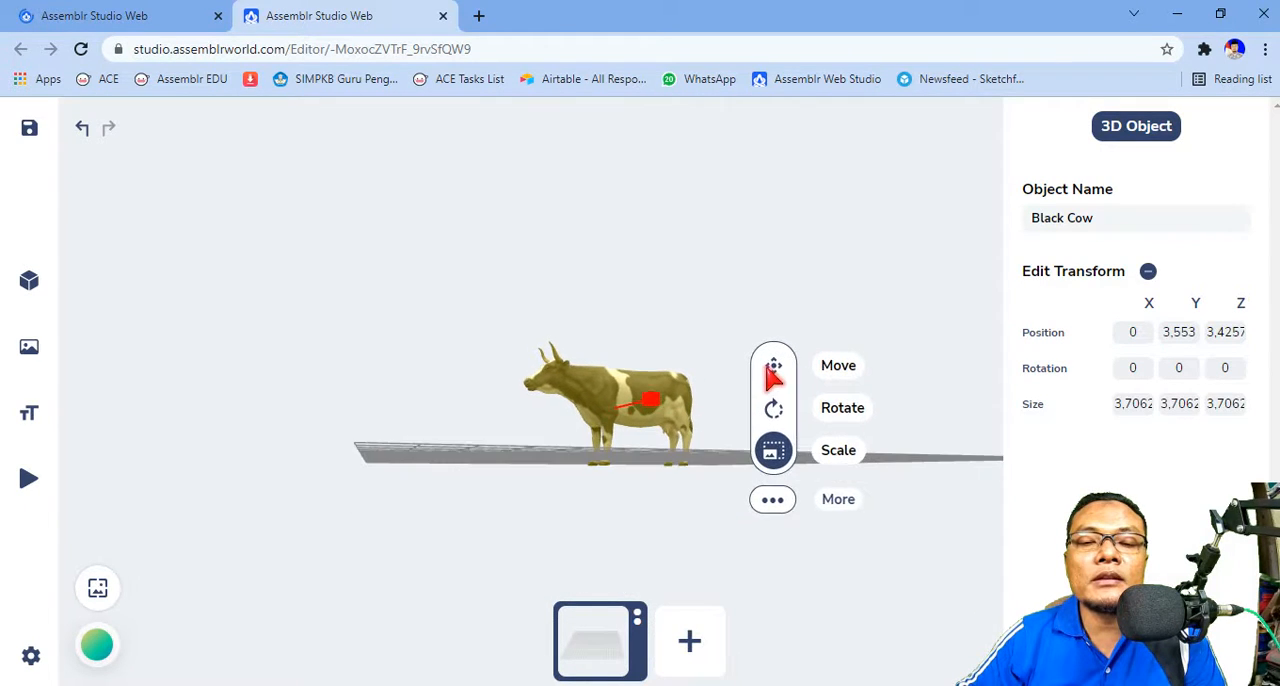
Step: Move the cow vertically to a Y position of about 3.94 so its feet rest on the grid, and deselect it
{"action": "key", "text": "w"}
{"action": "left_click_drag", "start_coordinate": [618, 343], "coordinate": [617, 294]}
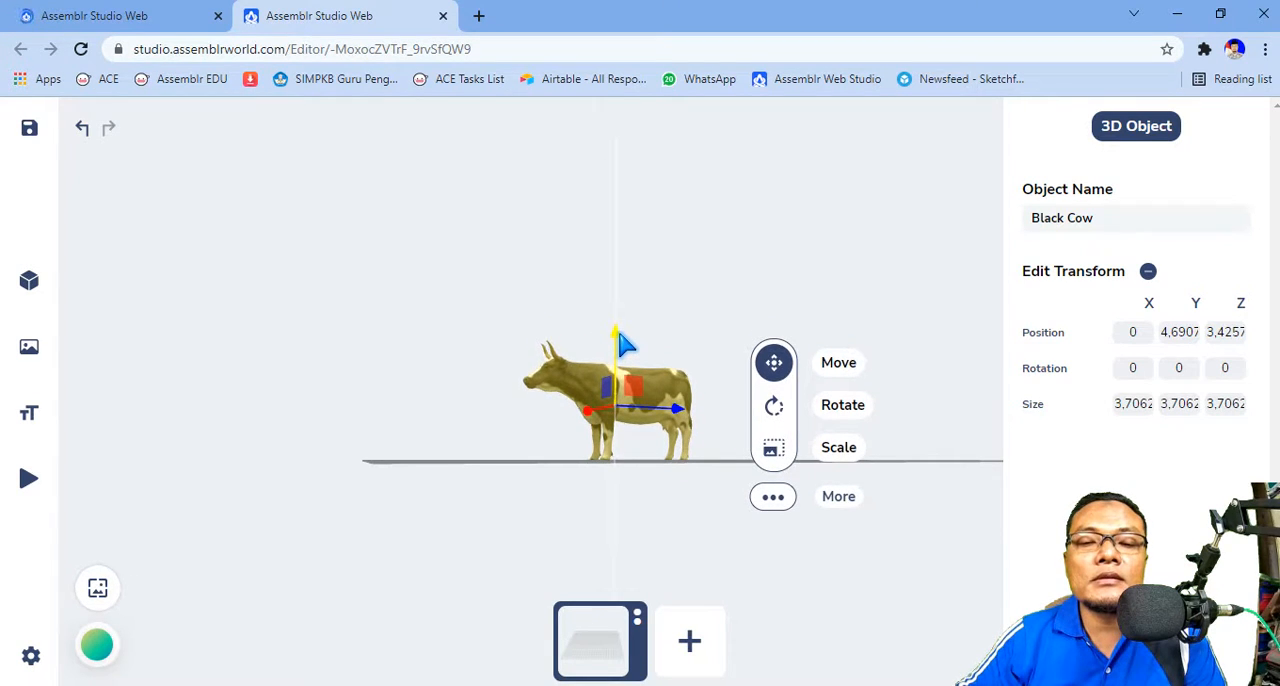
{"action": "left_click_drag", "start_coordinate": [620, 343], "coordinate": [709, 440]}
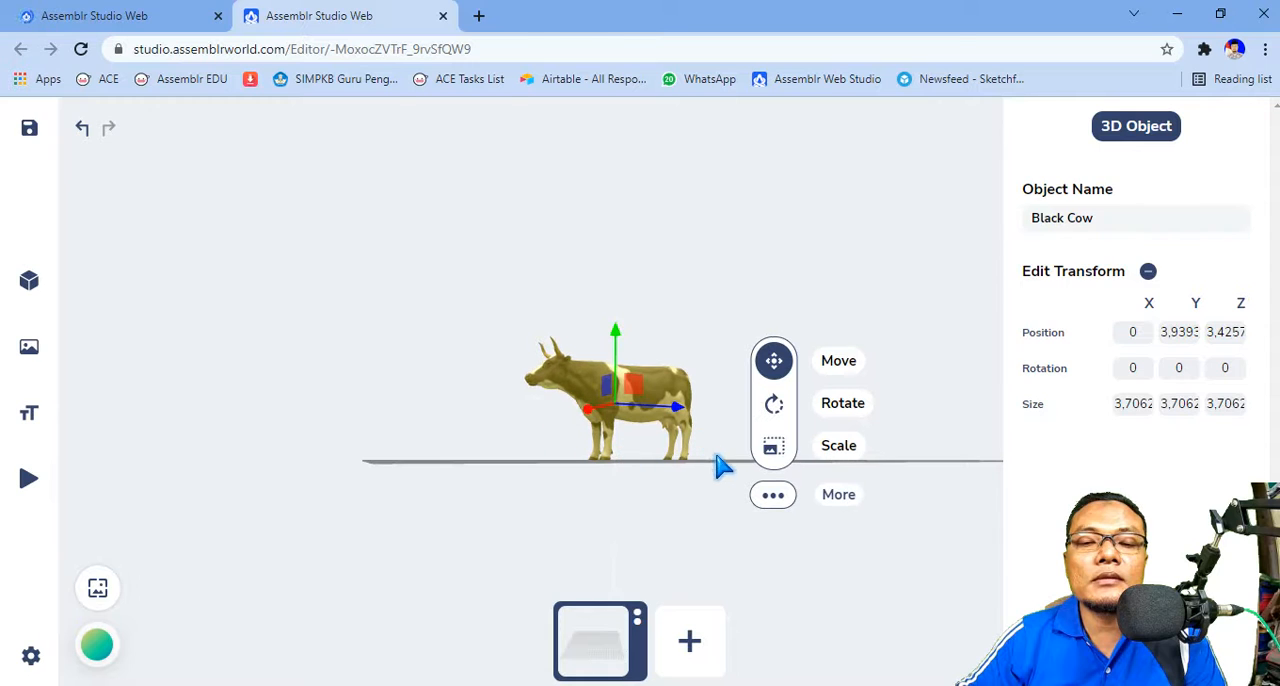
{"action": "left_click_drag", "start_coordinate": [709, 497], "coordinate": [620, 517]}
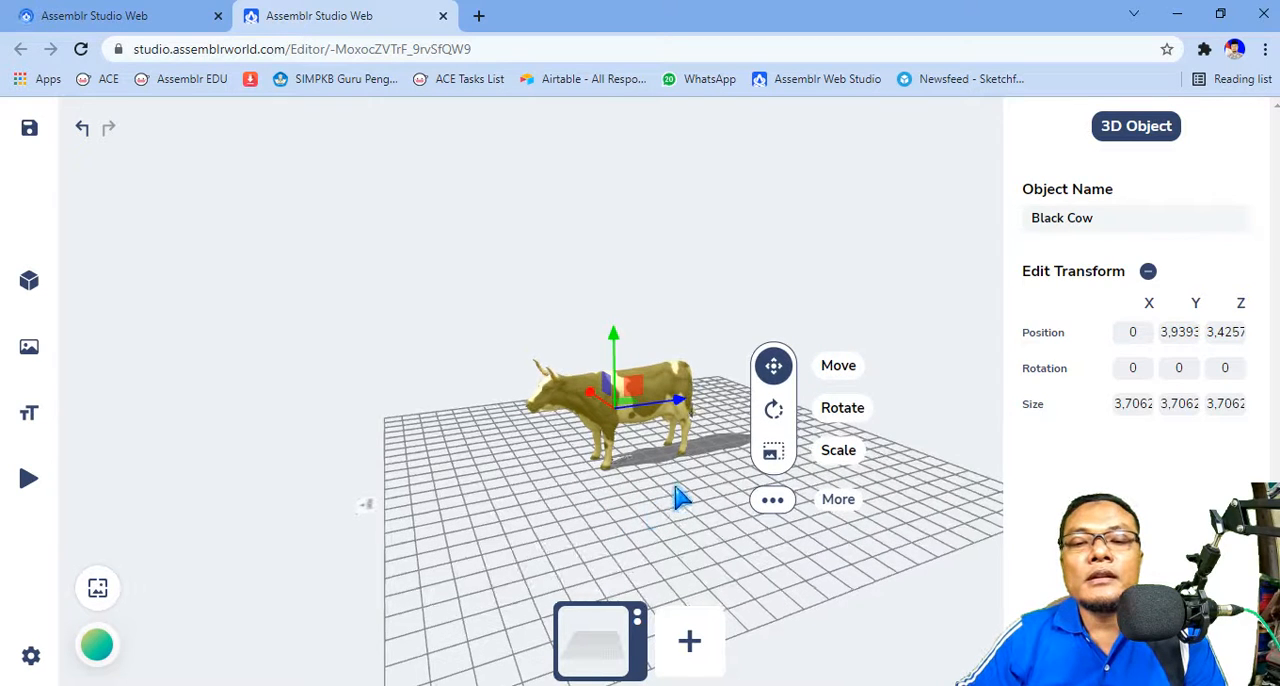
{"action": "left_click_drag", "start_coordinate": [672, 484], "coordinate": [522, 486]}
{"action": "left_click", "coordinate": [752, 514]}
{"action": "left_click_drag", "start_coordinate": [646, 498], "coordinate": [578, 496]}
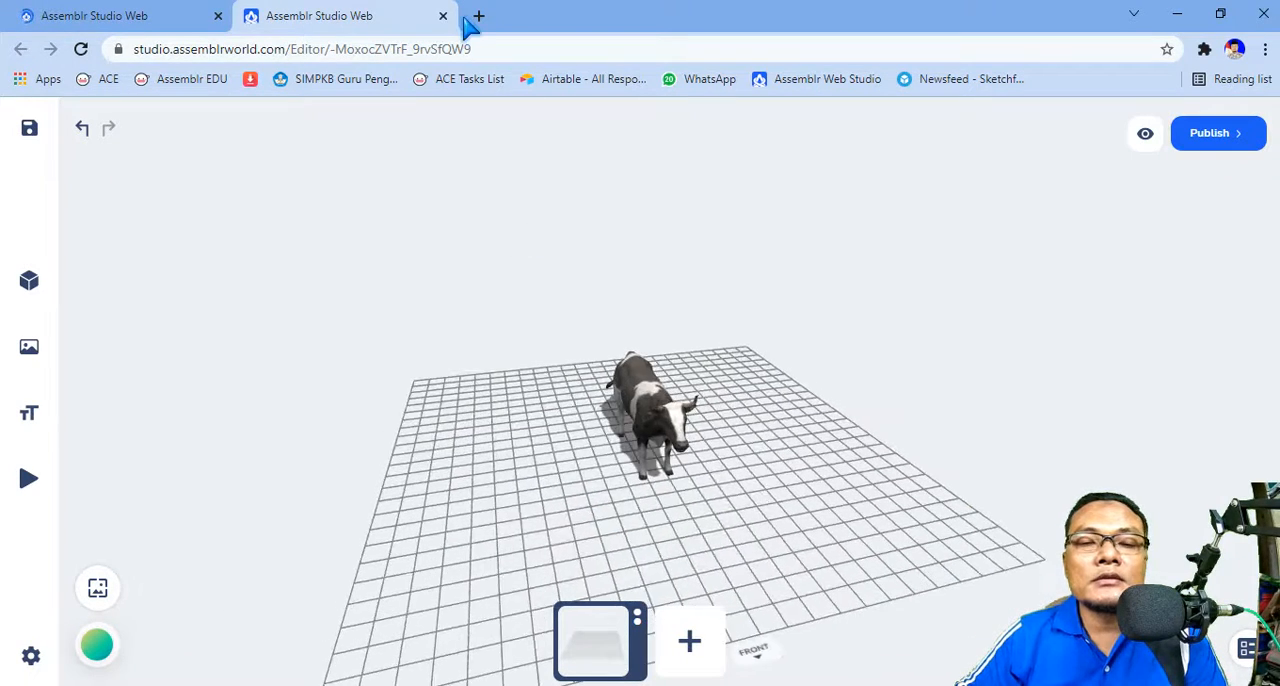
Step: Open youtube.com in a new browser tab
{"action": "left_click", "coordinate": [478, 16]}
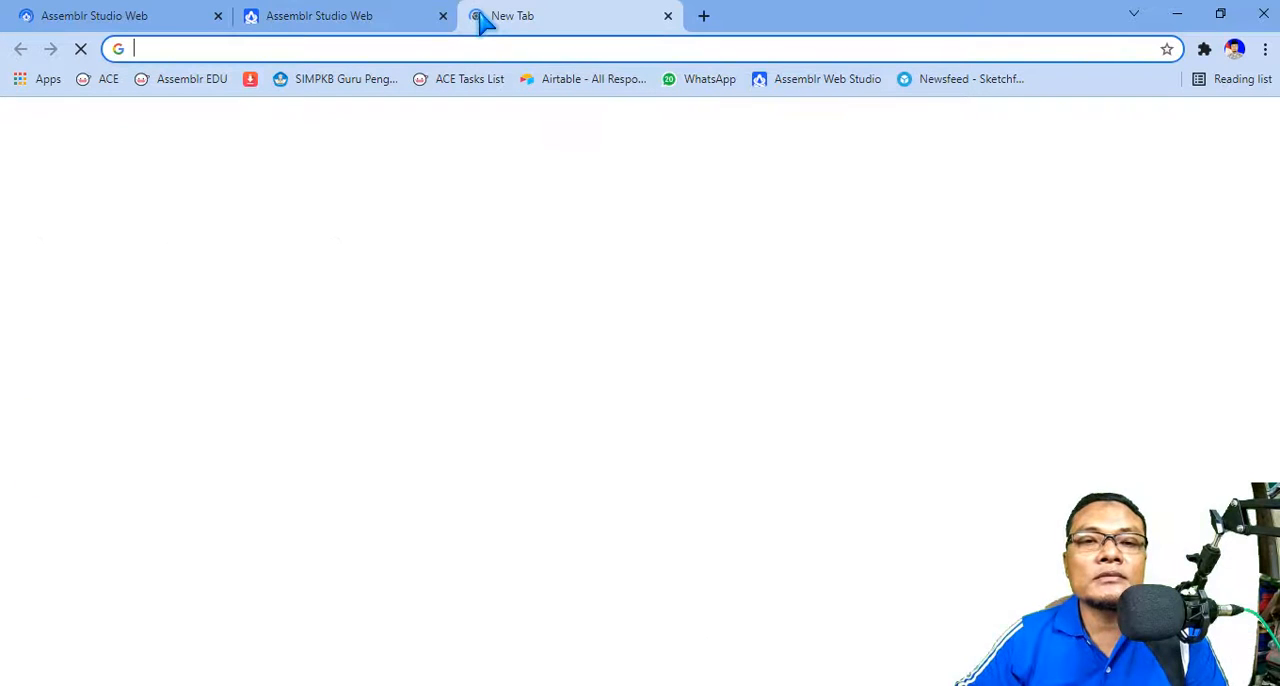
{"action": "left_click", "coordinate": [378, 20]}
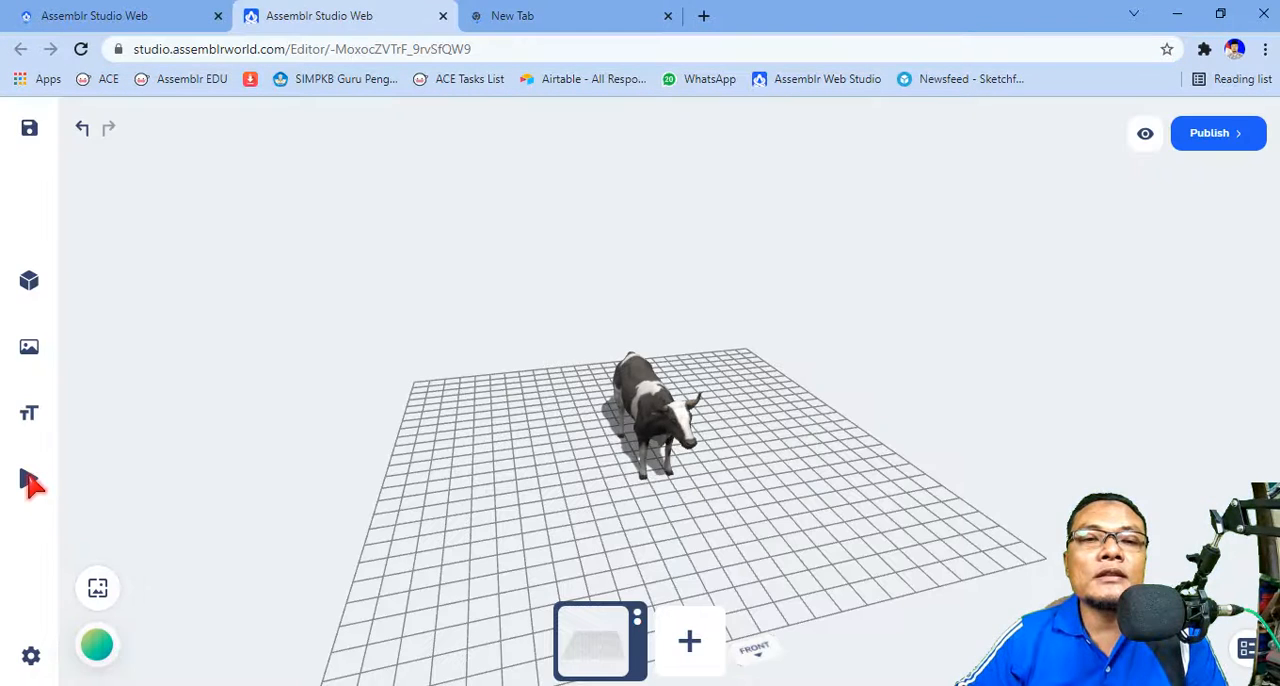
{"action": "mouse_move", "coordinate": [30, 482]}
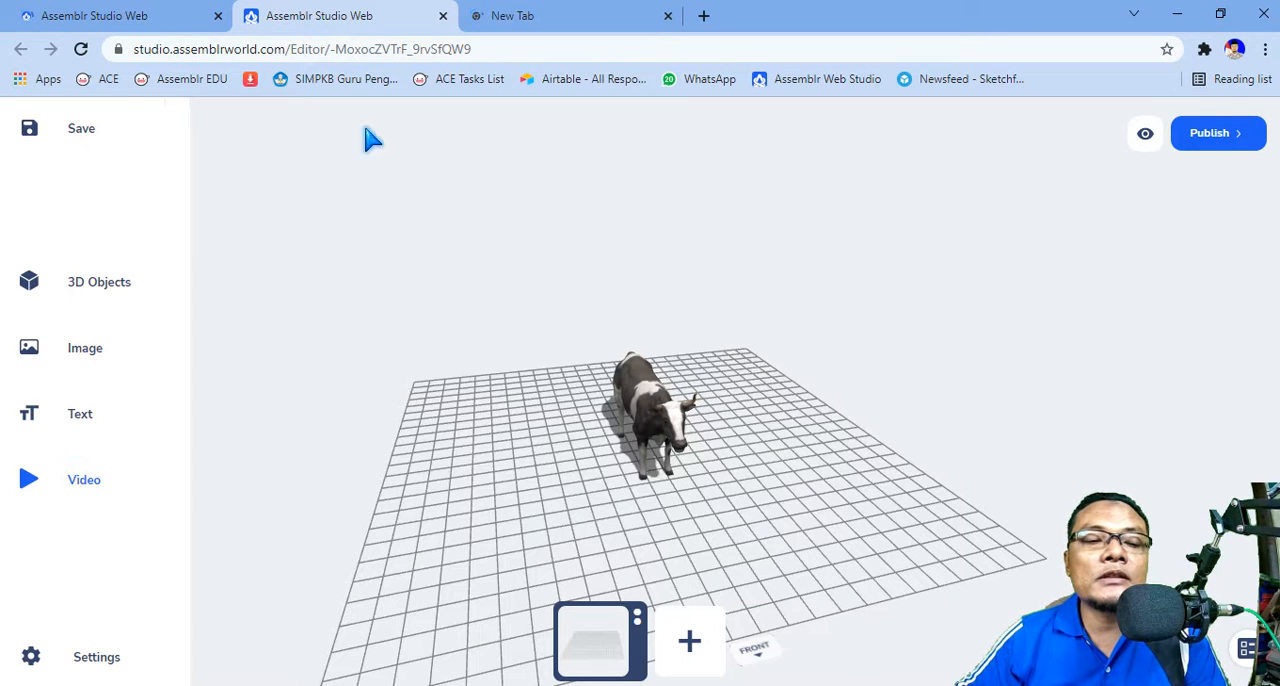
{"action": "left_click", "coordinate": [527, 17]}
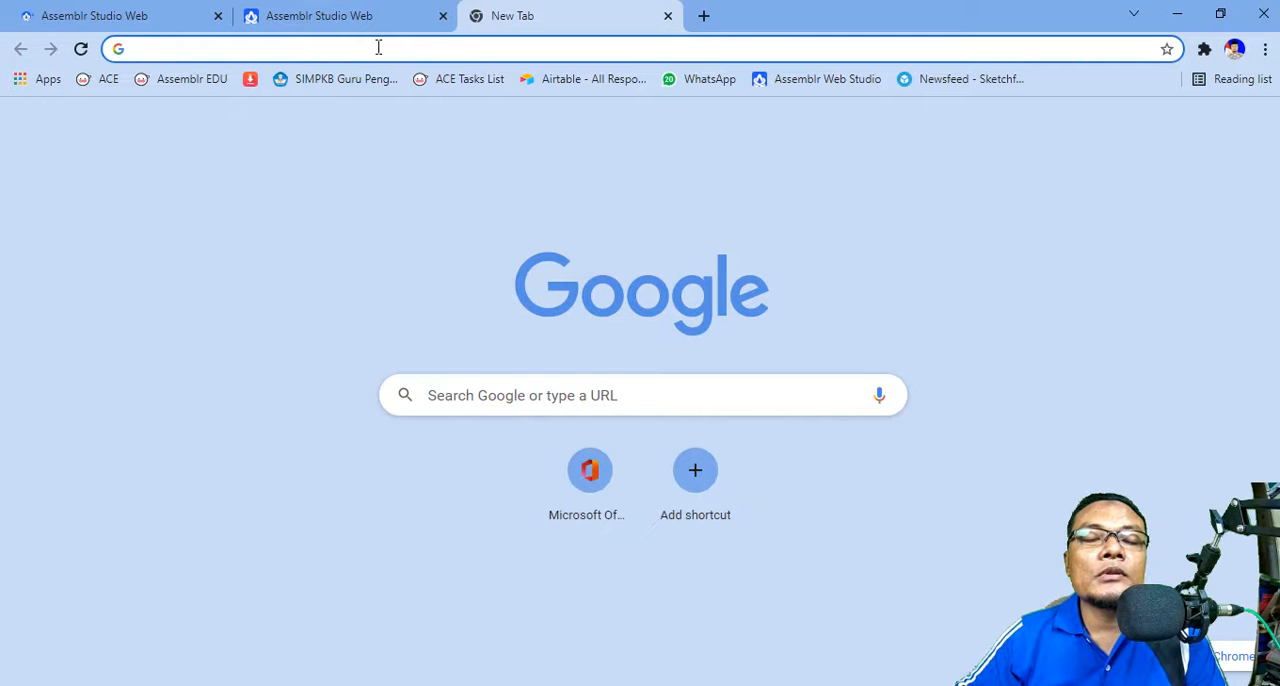
{"action": "left_click", "coordinate": [332, 46]}
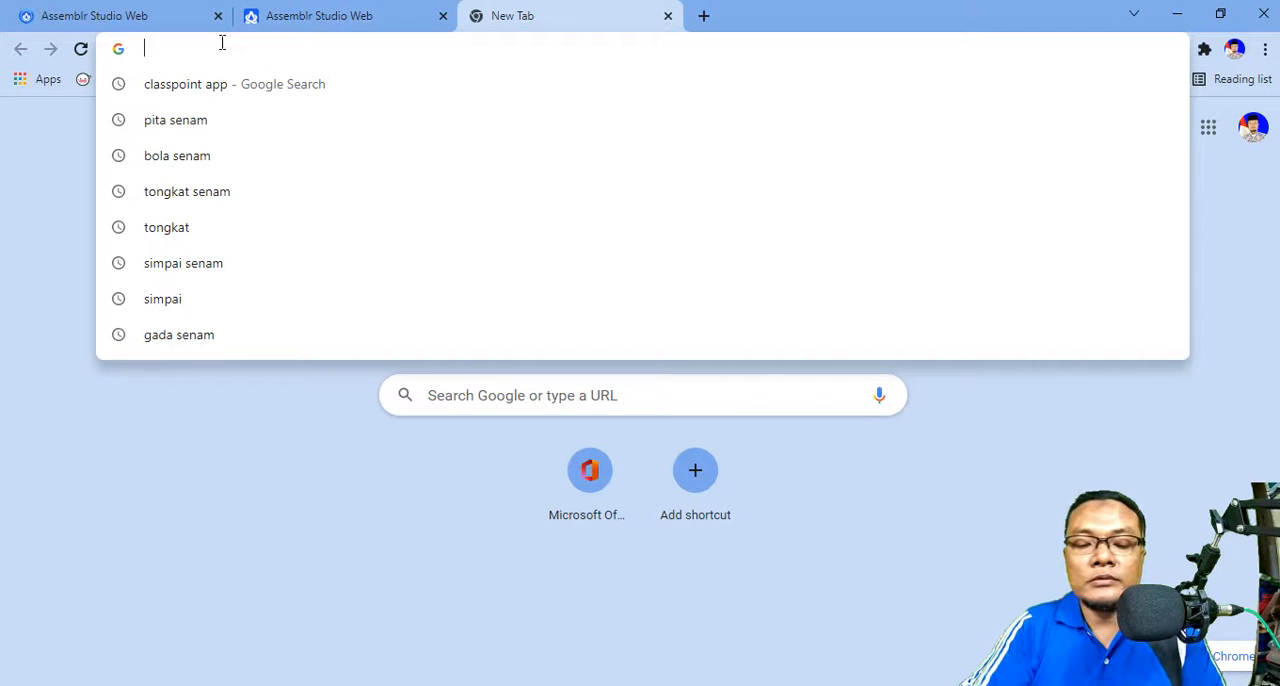
{"action": "type", "text": "youtube.com"}
{"action": "key", "text": "Return"}
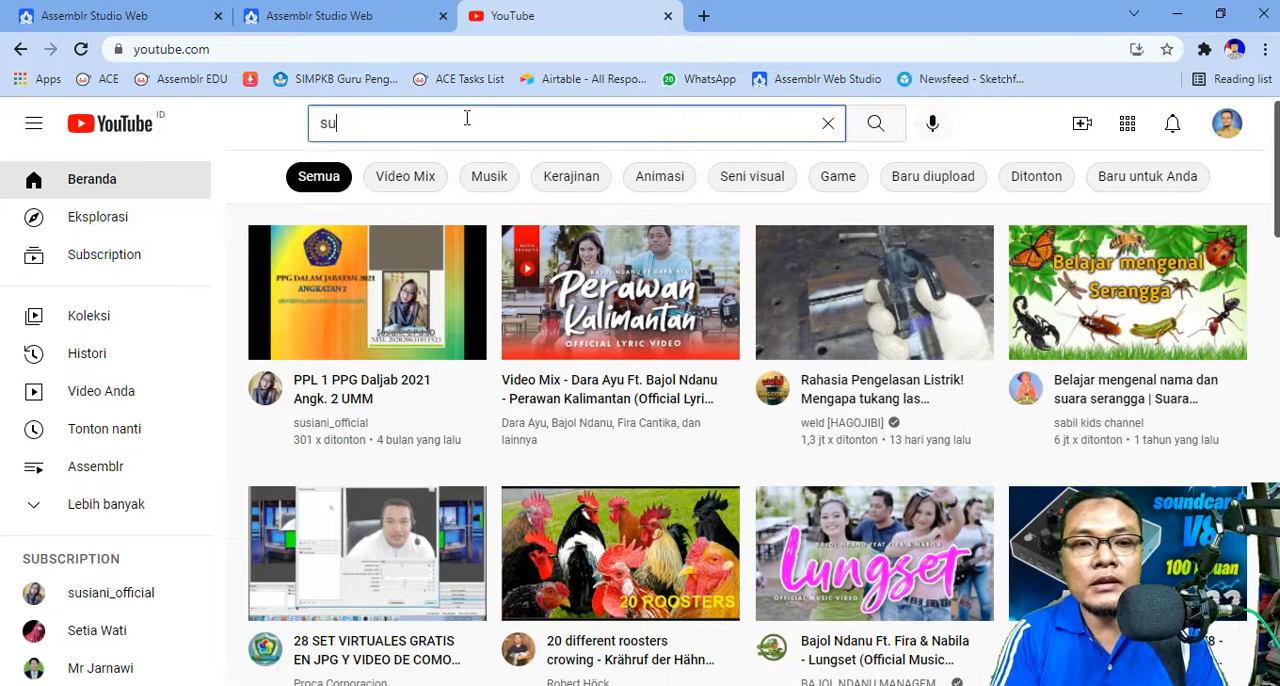
Step: Search YouTube for "suara sapi" and look through the resulting videos
{"action": "type", "text": "sapi"}
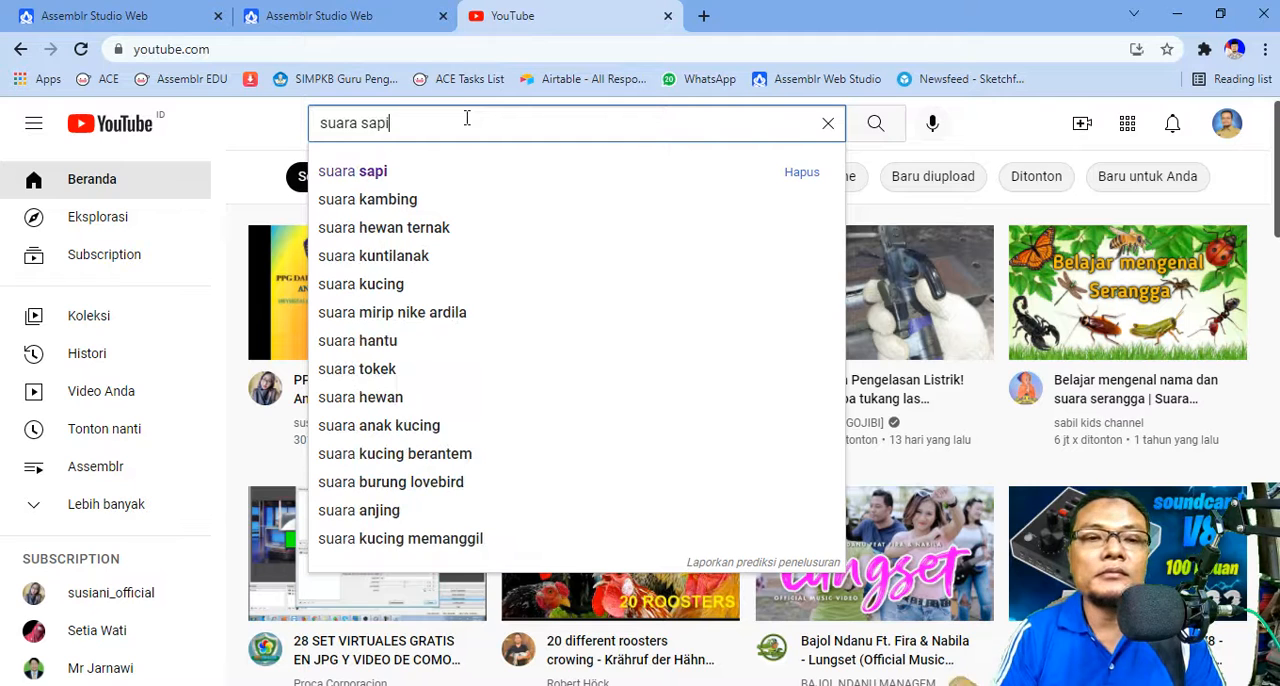
{"action": "key", "text": "Return"}
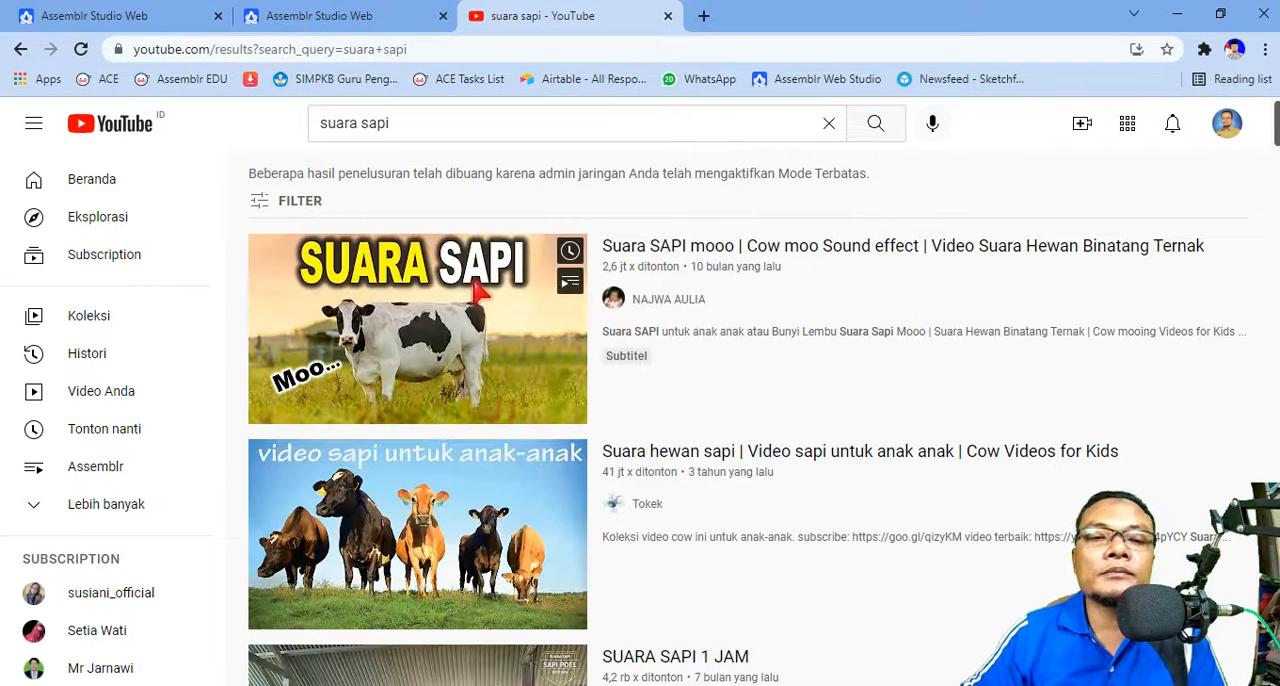
{"action": "scroll", "coordinate": [485, 280], "scroll_direction": "down", "scroll_amount": 3}
{"action": "scroll", "coordinate": [505, 227], "scroll_direction": "down", "scroll_amount": 8}
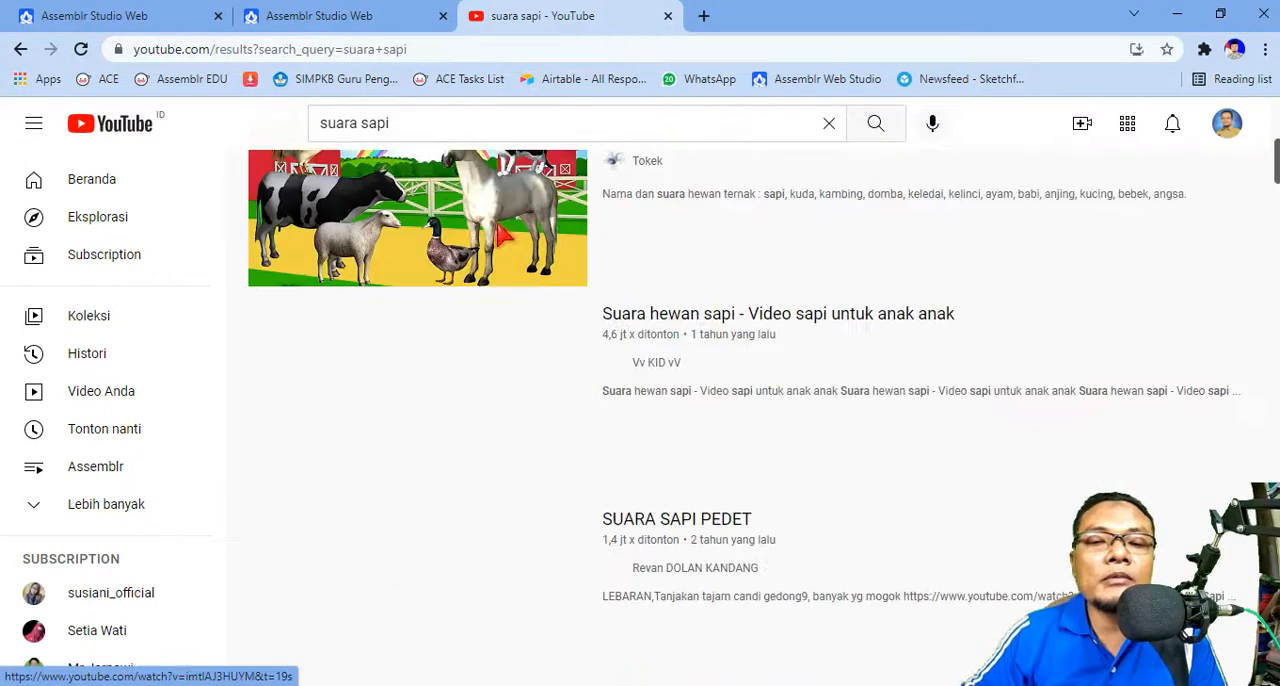
{"action": "scroll", "coordinate": [505, 227], "scroll_direction": "up", "scroll_amount": 10}
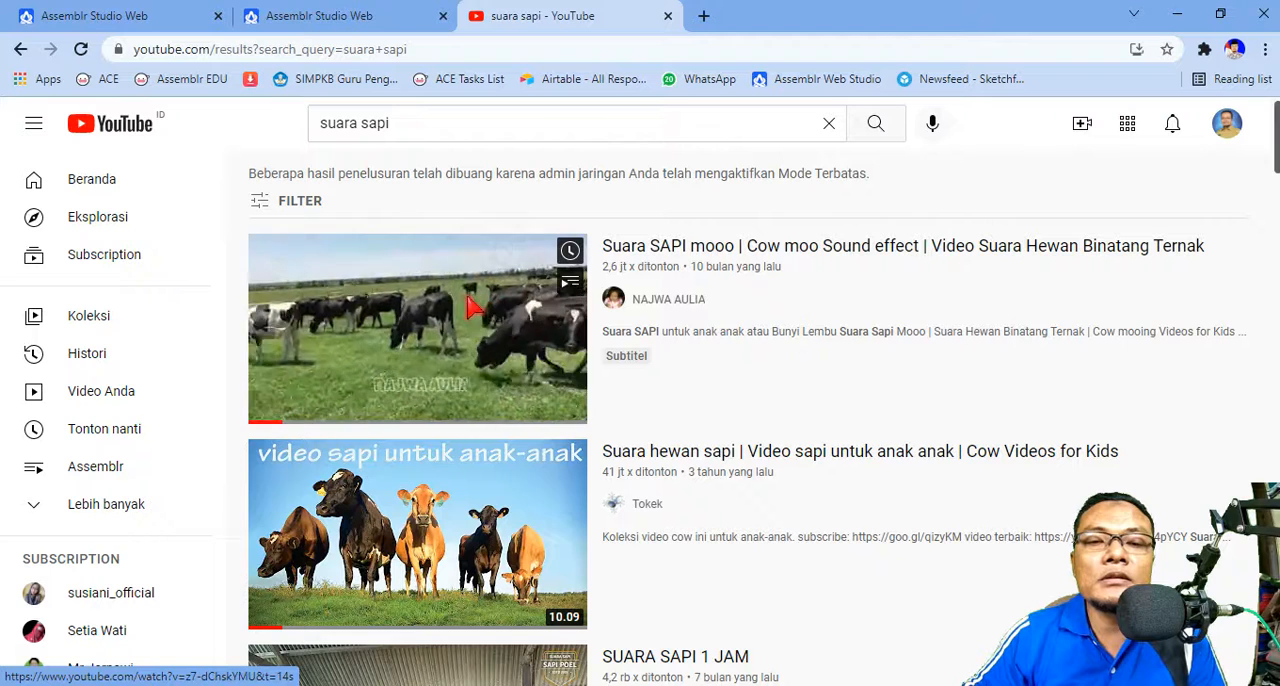
Step: Play the "Suara SAPI mooo | Cow moo Sound effect" video past its ad and pause Groove Music
{"action": "left_click", "coordinate": [470, 303]}
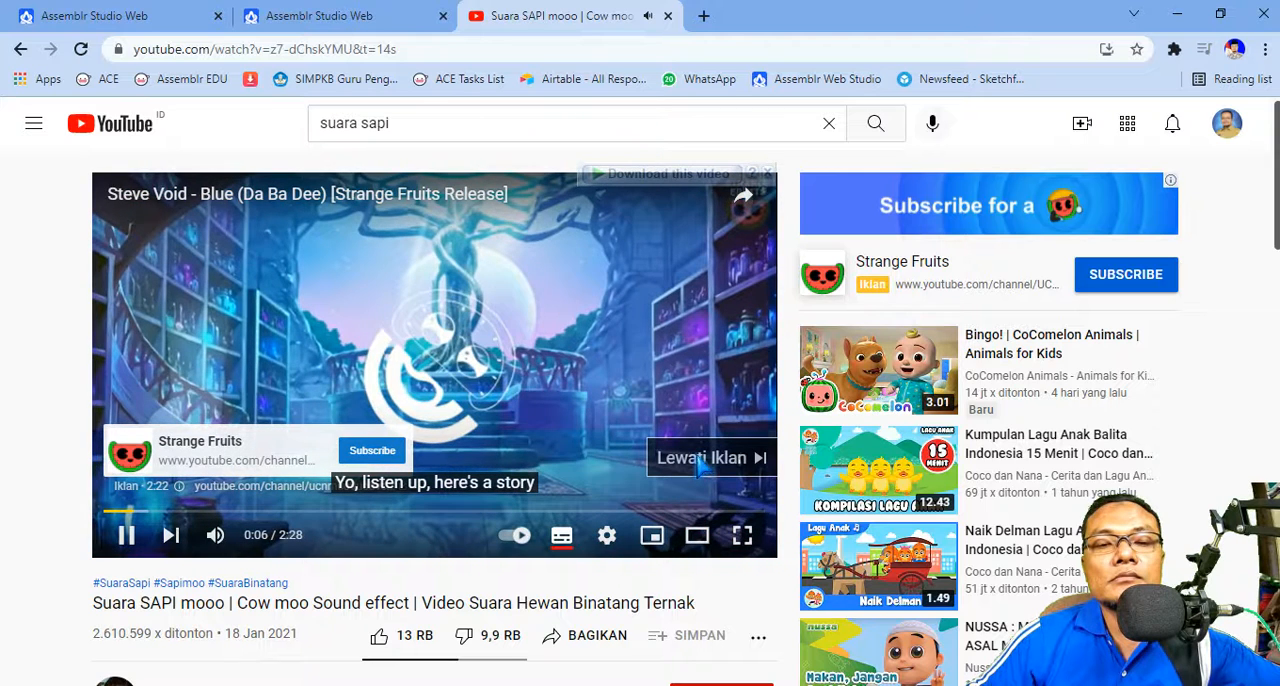
{"action": "left_click", "coordinate": [702, 460]}
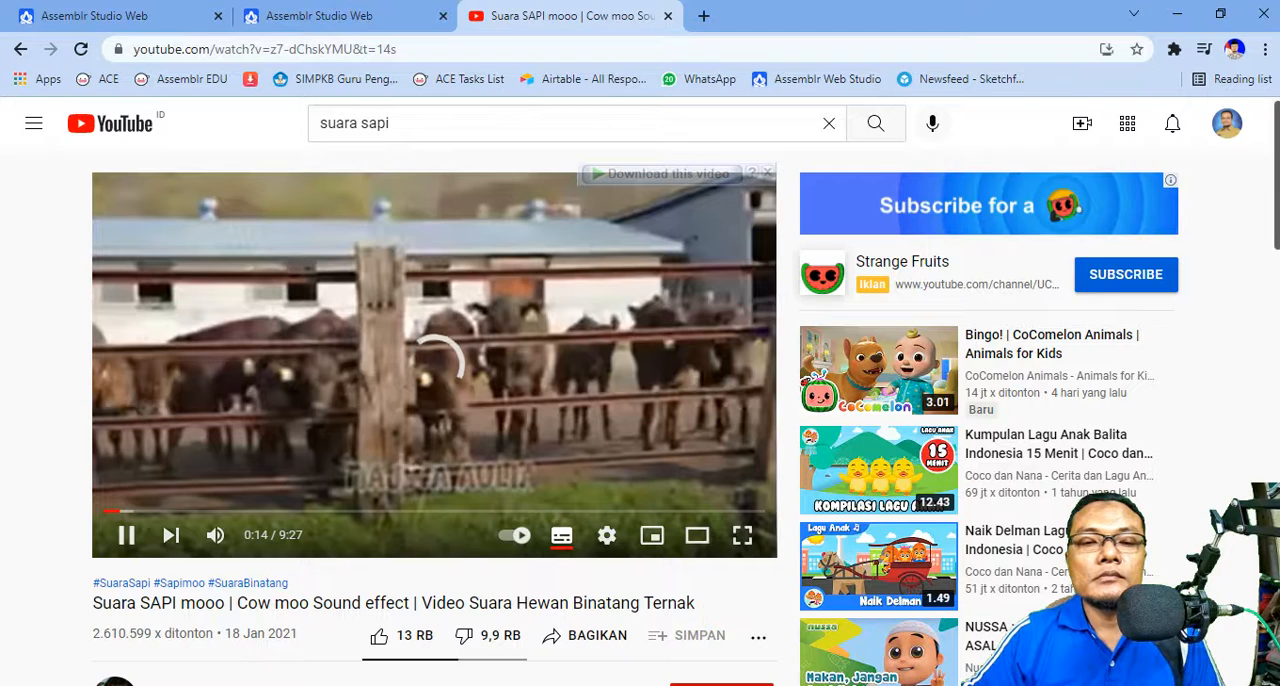
{"action": "mouse_move", "coordinate": [765, 673]}
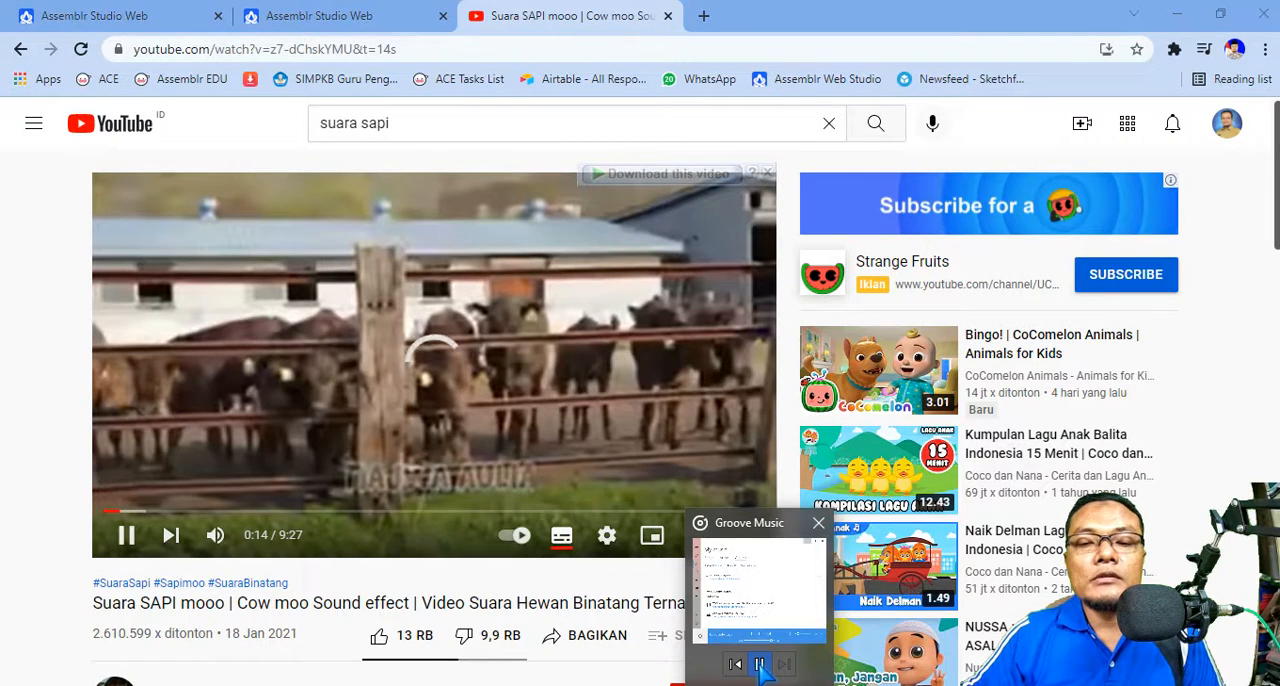
{"action": "left_click", "coordinate": [759, 664]}
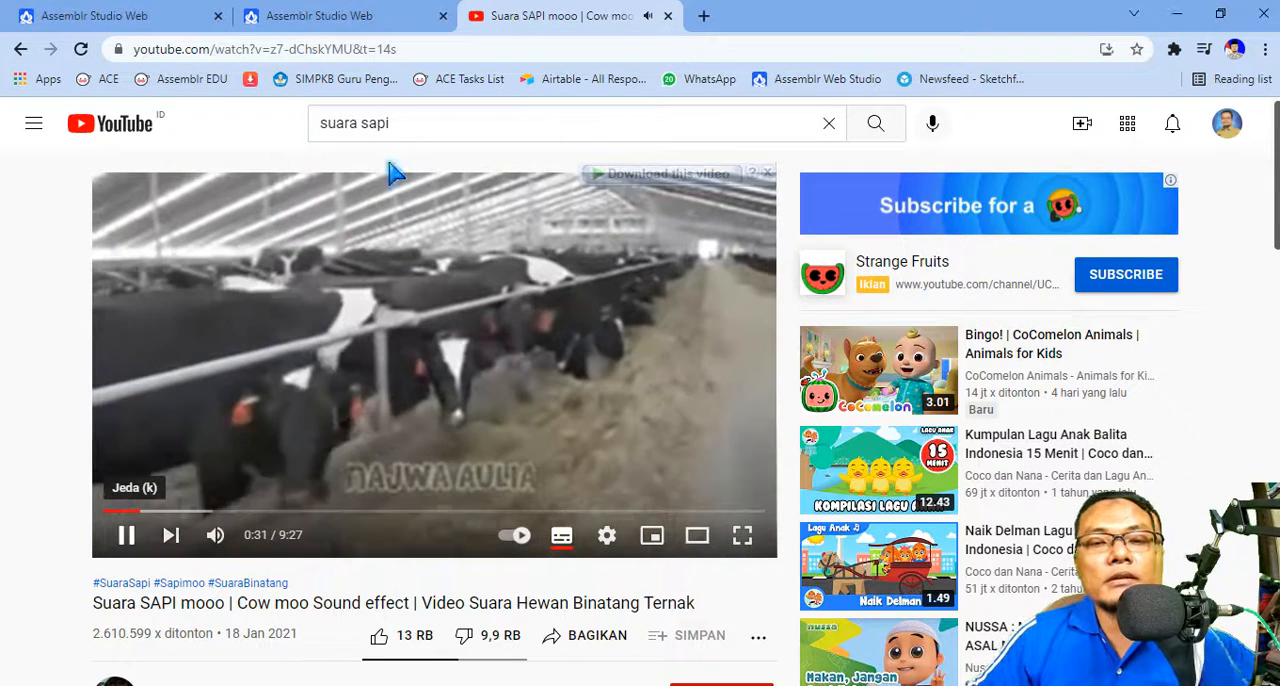
Step: Pause the cow sound video and return to the "suara sapi" search results
{"action": "left_click", "coordinate": [393, 176]}
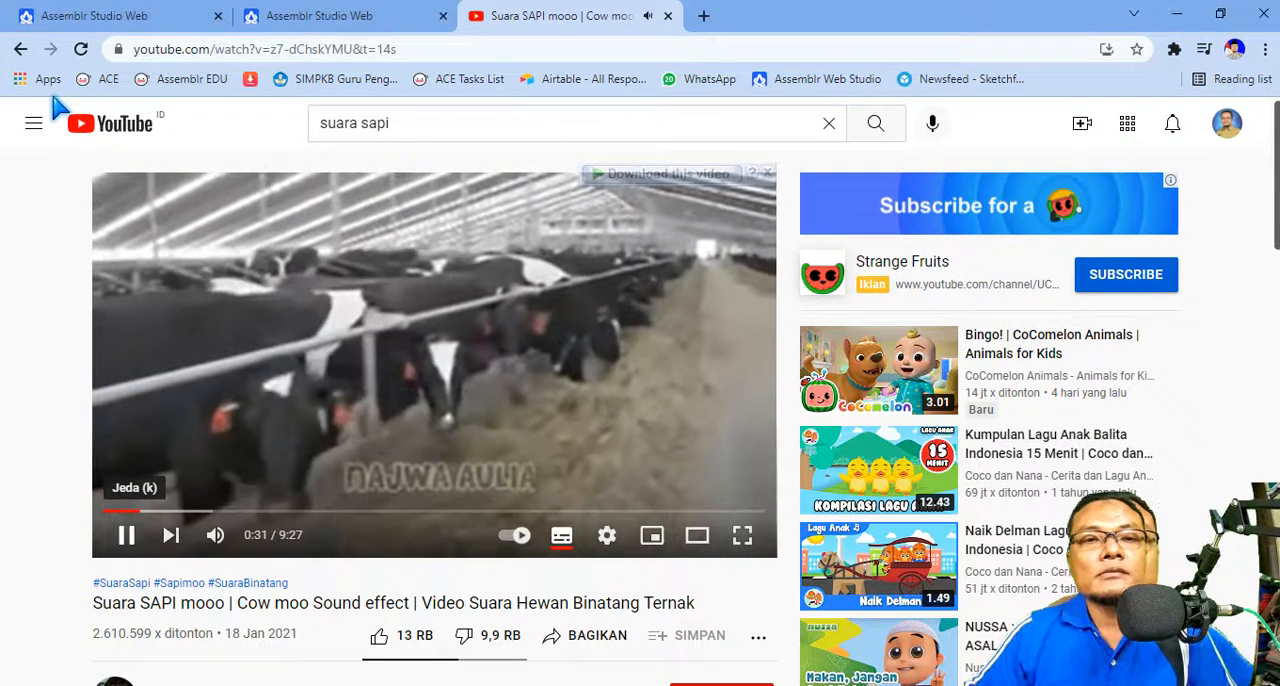
{"action": "left_click", "coordinate": [20, 49]}
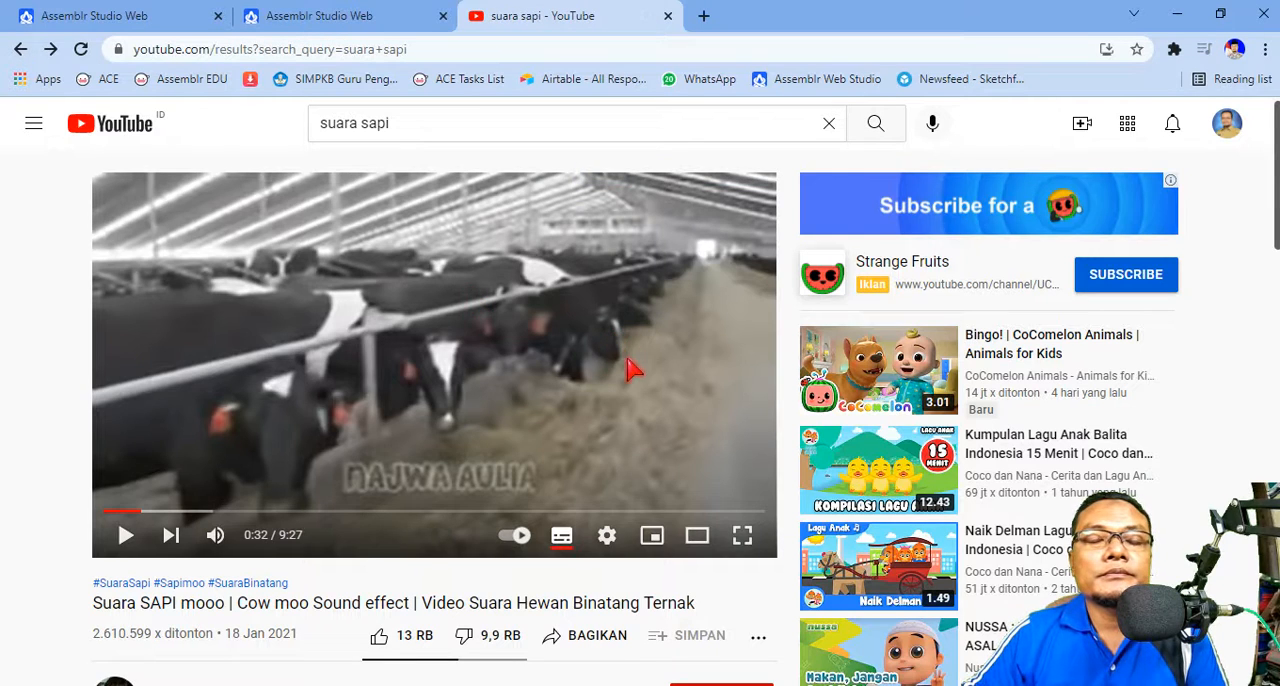
Step: Find the "SUARA SAPI 1 JAM" video in the search results, play it to hear the cow sound and pause it
{"action": "scroll", "coordinate": [615, 372], "scroll_direction": "down", "scroll_amount": 2}
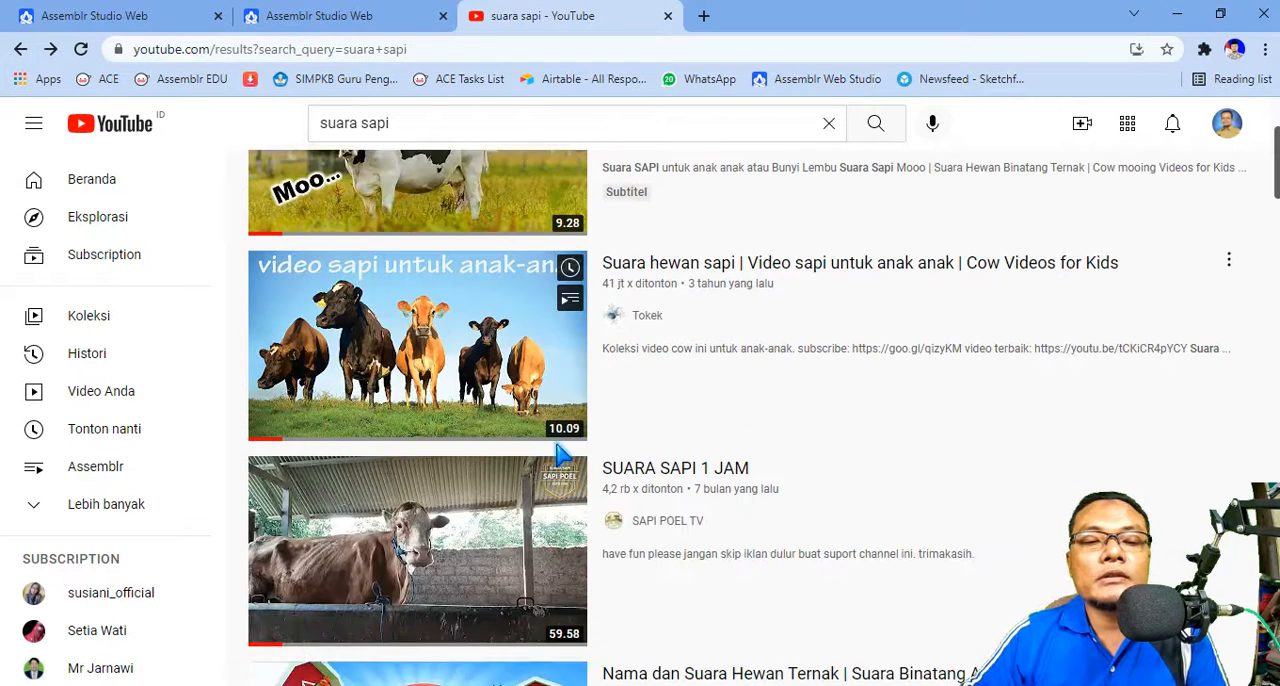
{"action": "scroll", "coordinate": [563, 455], "scroll_direction": "down", "scroll_amount": 1}
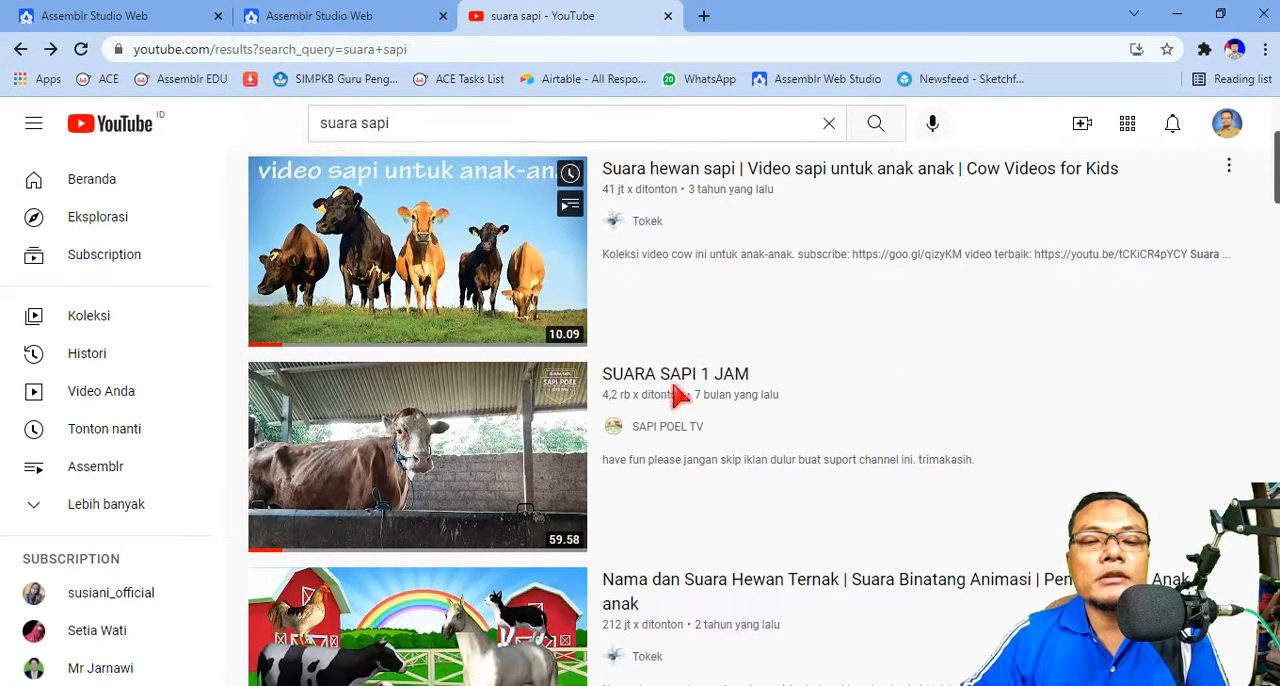
{"action": "left_click", "coordinate": [432, 456]}
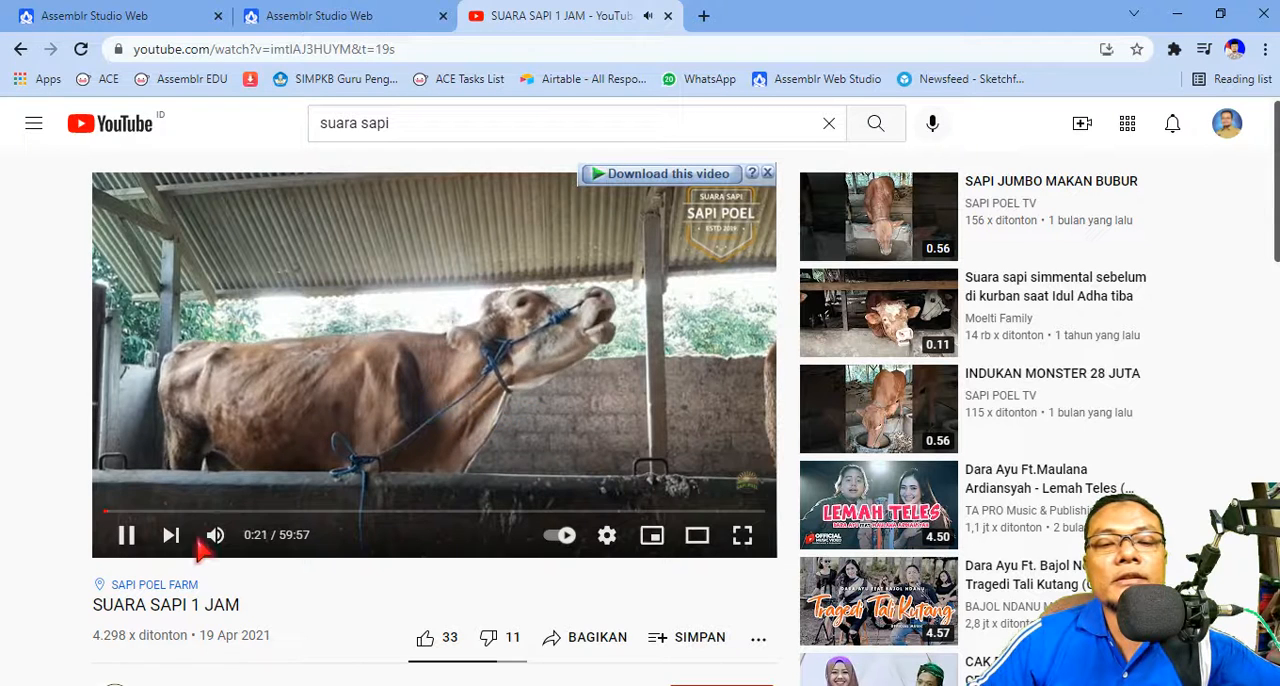
{"action": "left_click", "coordinate": [128, 537]}
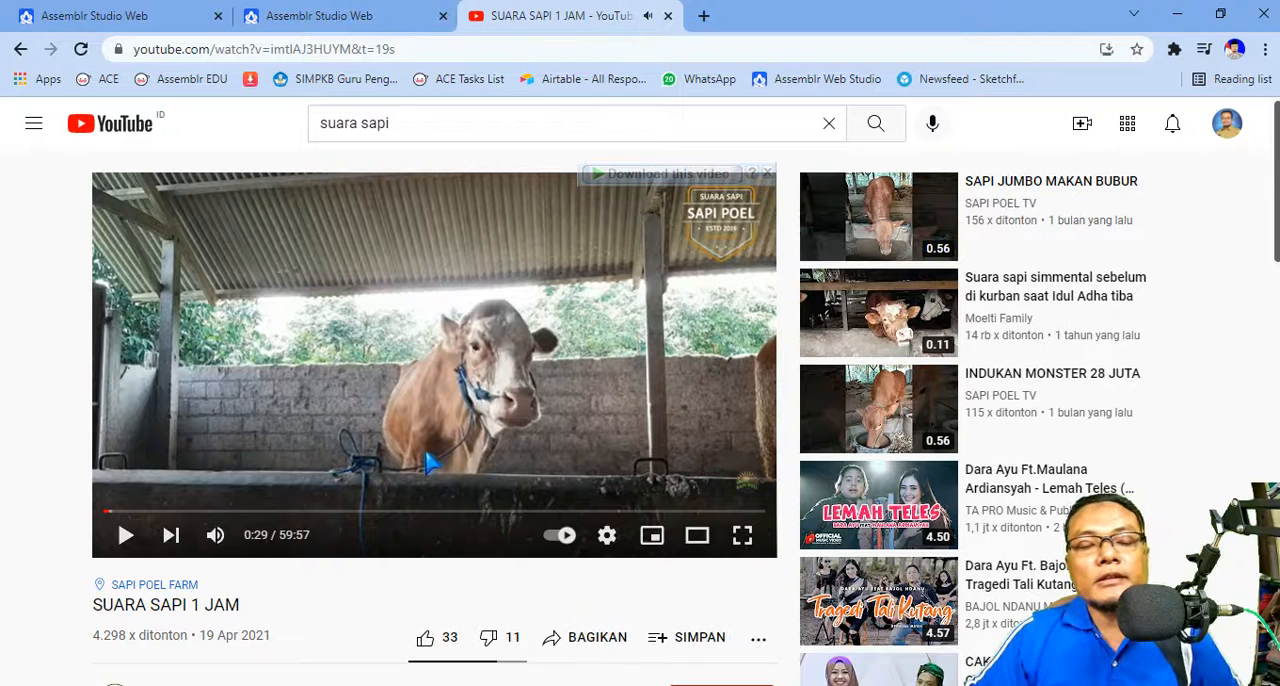
Step: Cut the full web address of the "SUARA SAPI 1 JAM" video to the clipboard
{"action": "left_click", "coordinate": [429, 52]}
{"action": "key", "text": "ctrl+c"}
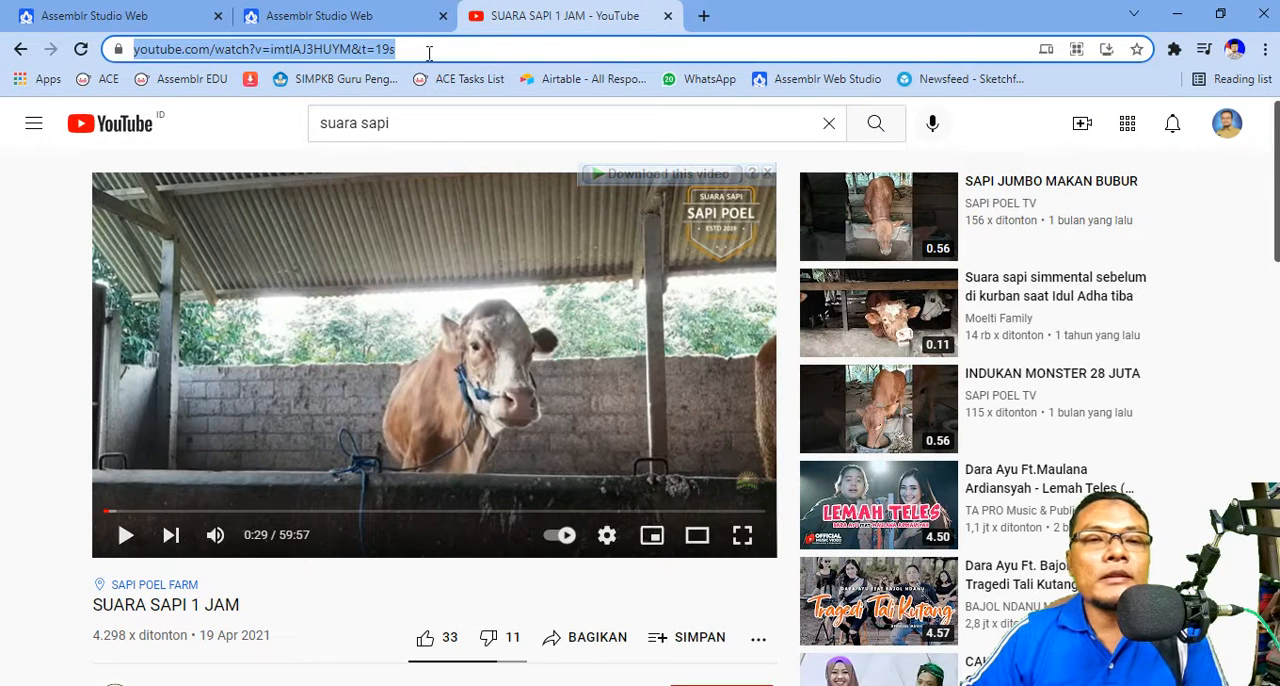
{"action": "right_click", "coordinate": [369, 50]}
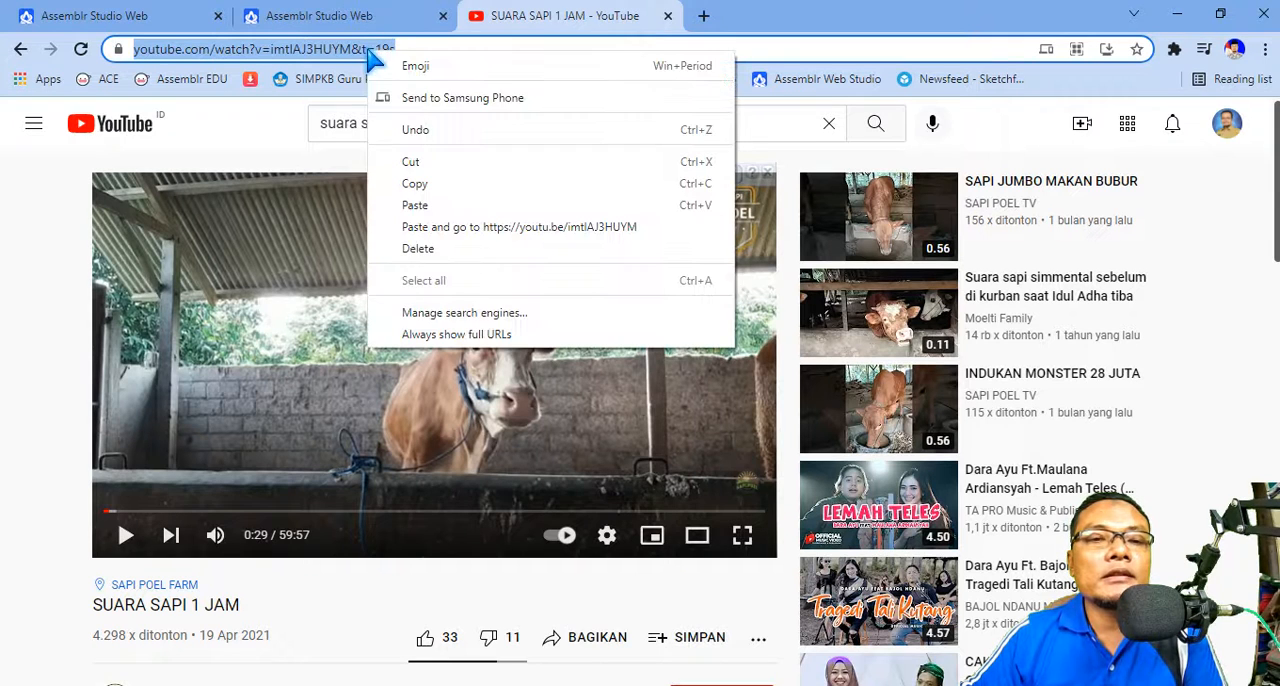
{"action": "left_click", "coordinate": [436, 166]}
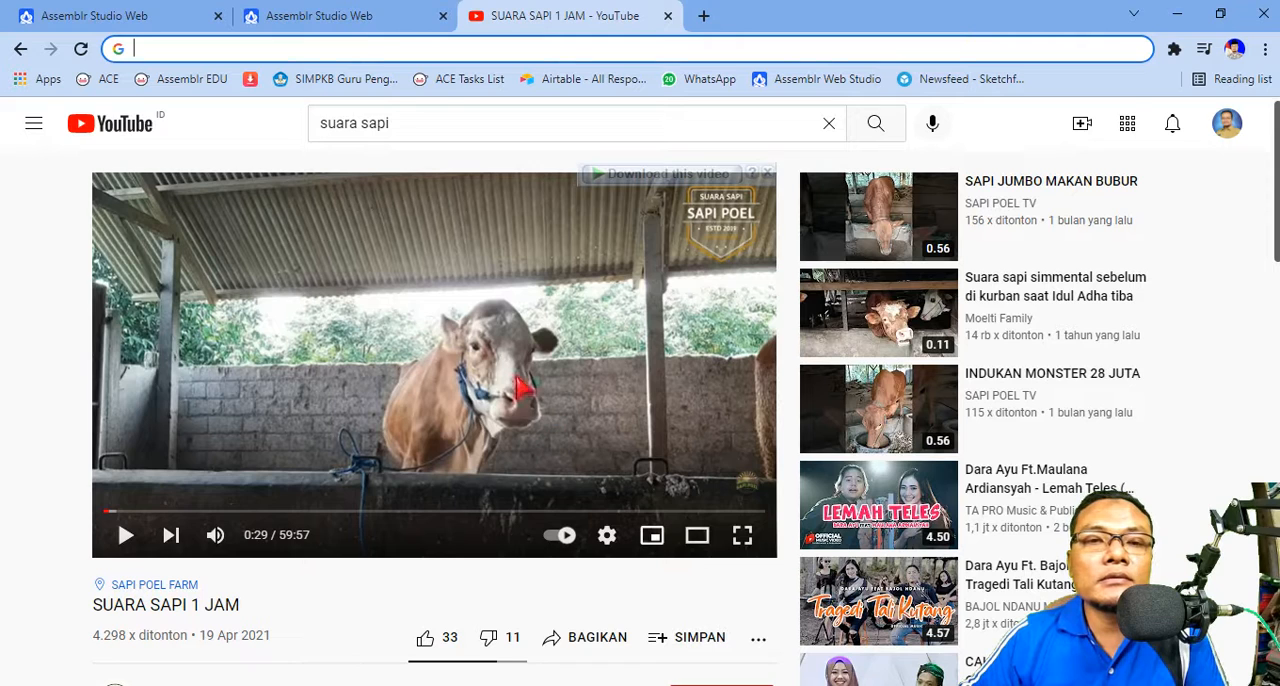
Step: Switch to the Assemblr Studio cow scene and start adding a video with the clipboard's YouTube URL
{"action": "left_click", "coordinate": [360, 18]}
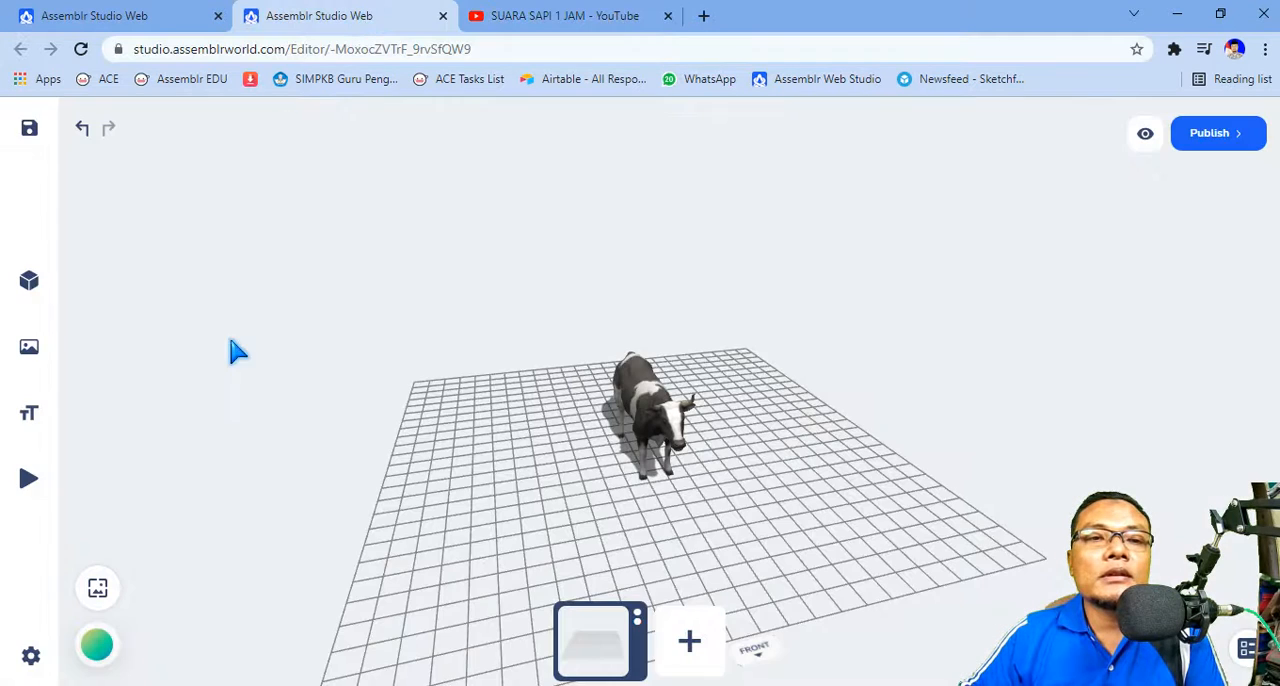
{"action": "left_click", "coordinate": [33, 484]}
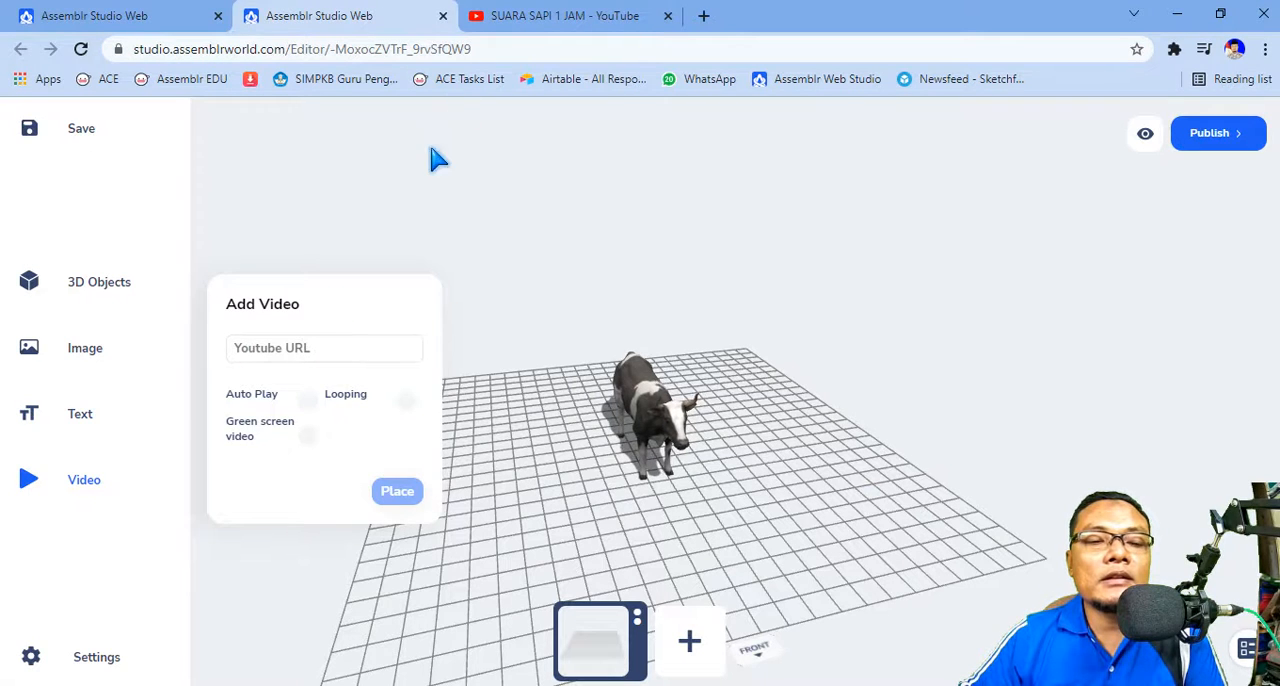
{"action": "left_click", "coordinate": [341, 346]}
{"action": "right_click", "coordinate": [346, 348]}
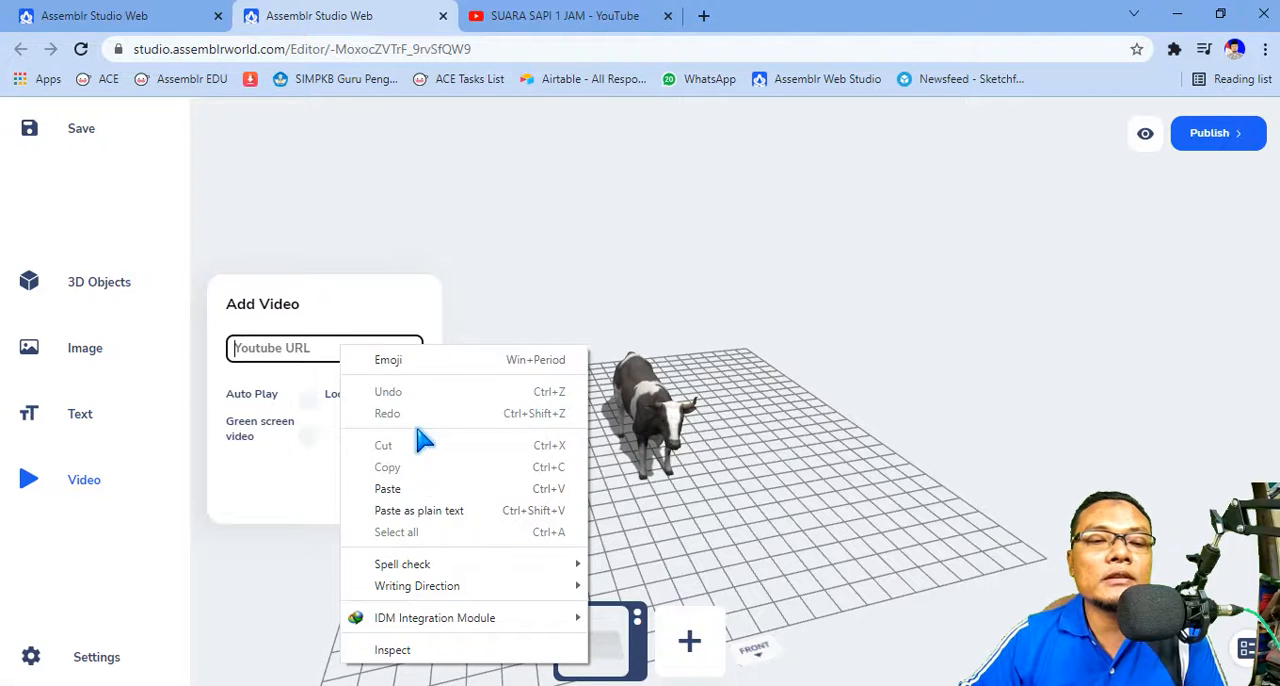
{"action": "left_click", "coordinate": [440, 489]}
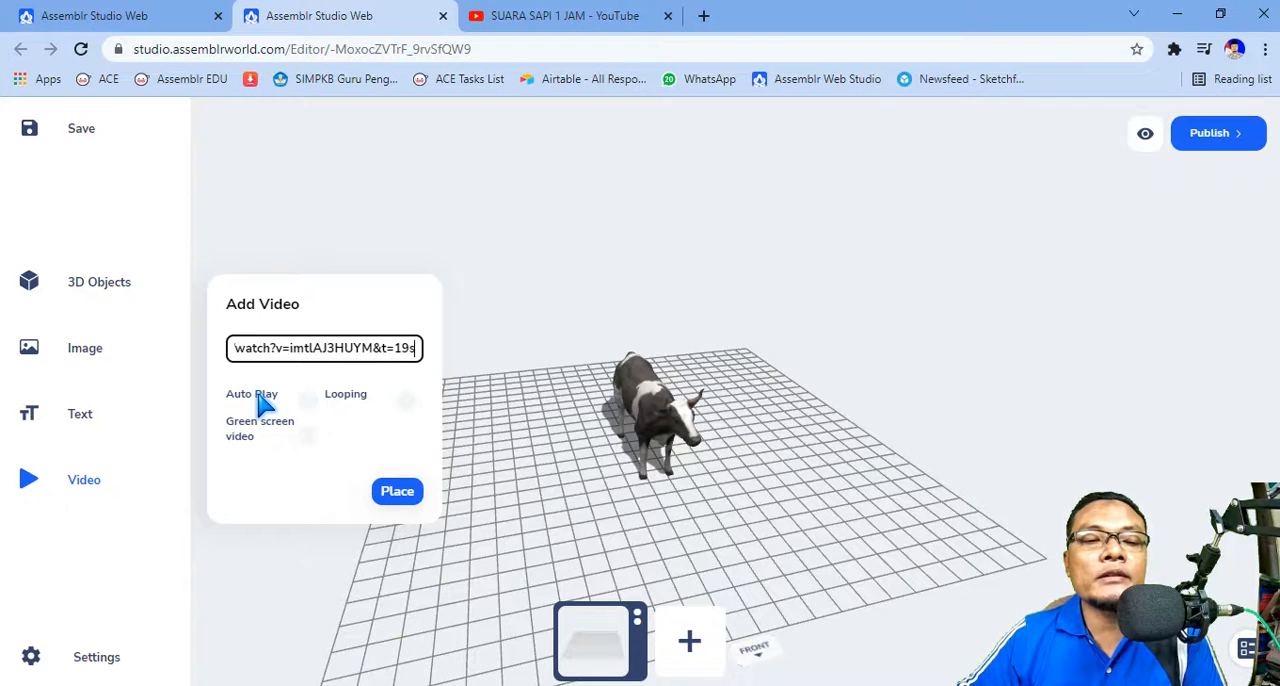
Step: Enable Auto Play, Looping and Green screen video, adjust the cut-out level, and place the video in the scene
{"action": "left_click", "coordinate": [262, 402]}
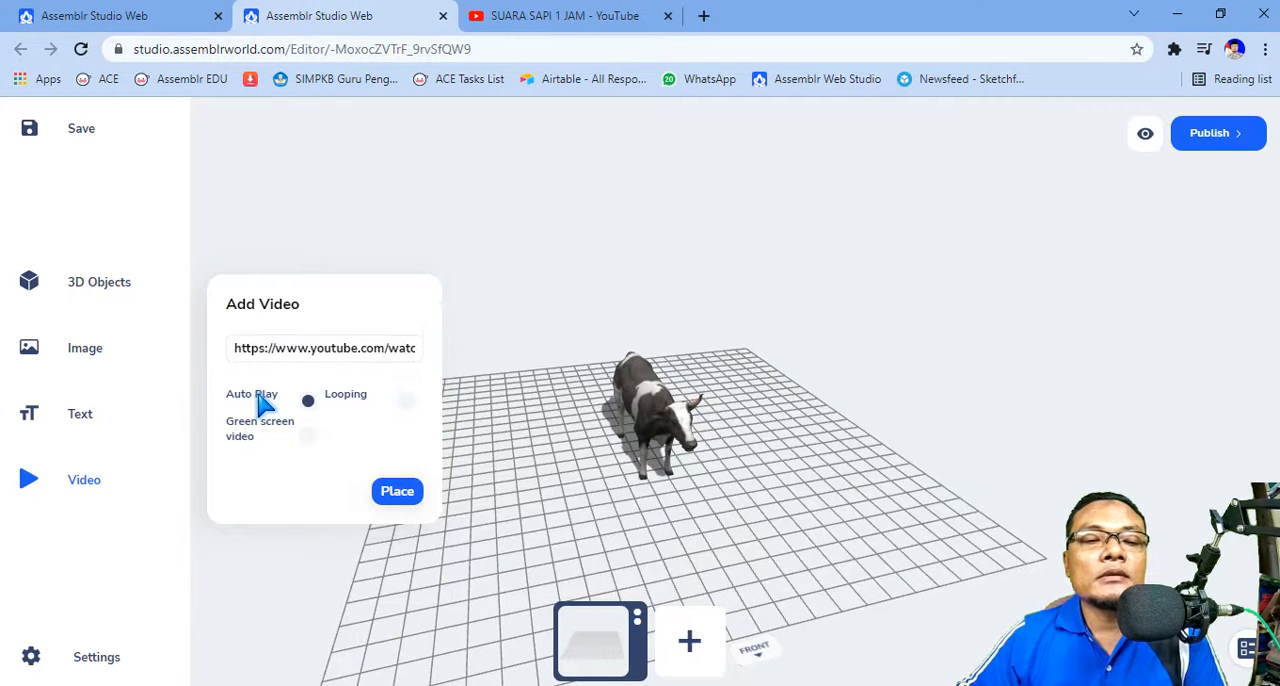
{"action": "left_click", "coordinate": [358, 398]}
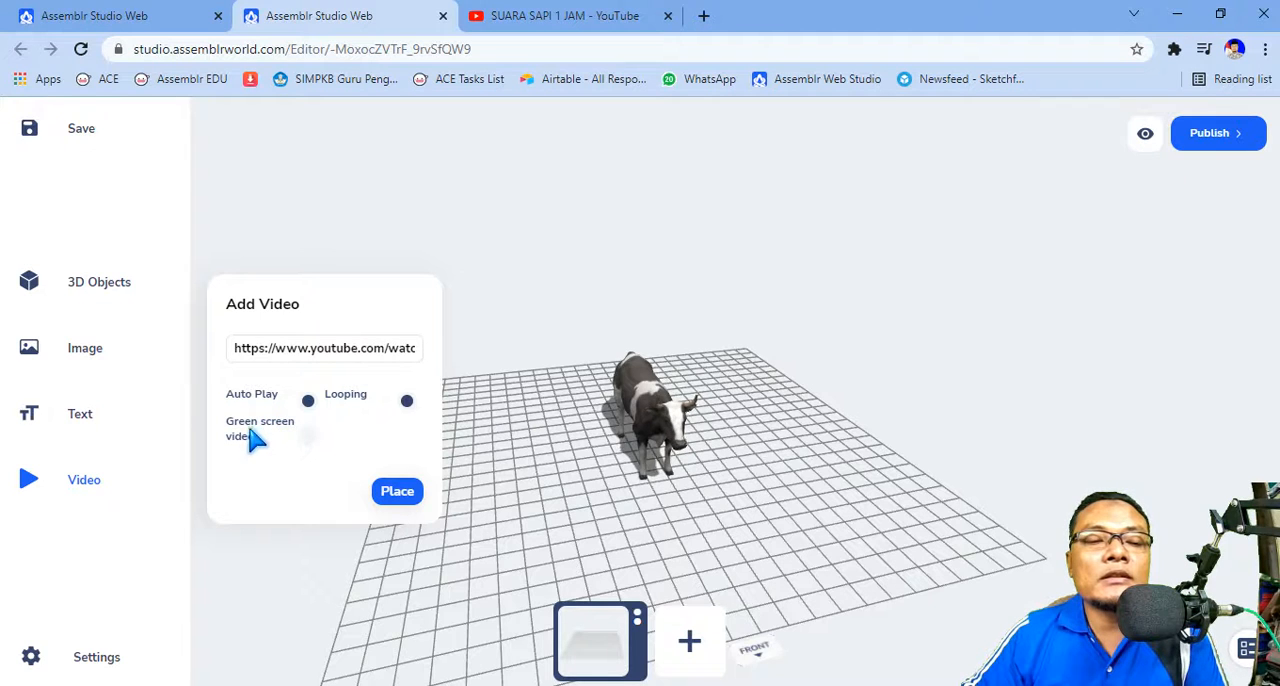
{"action": "left_click", "coordinate": [275, 437]}
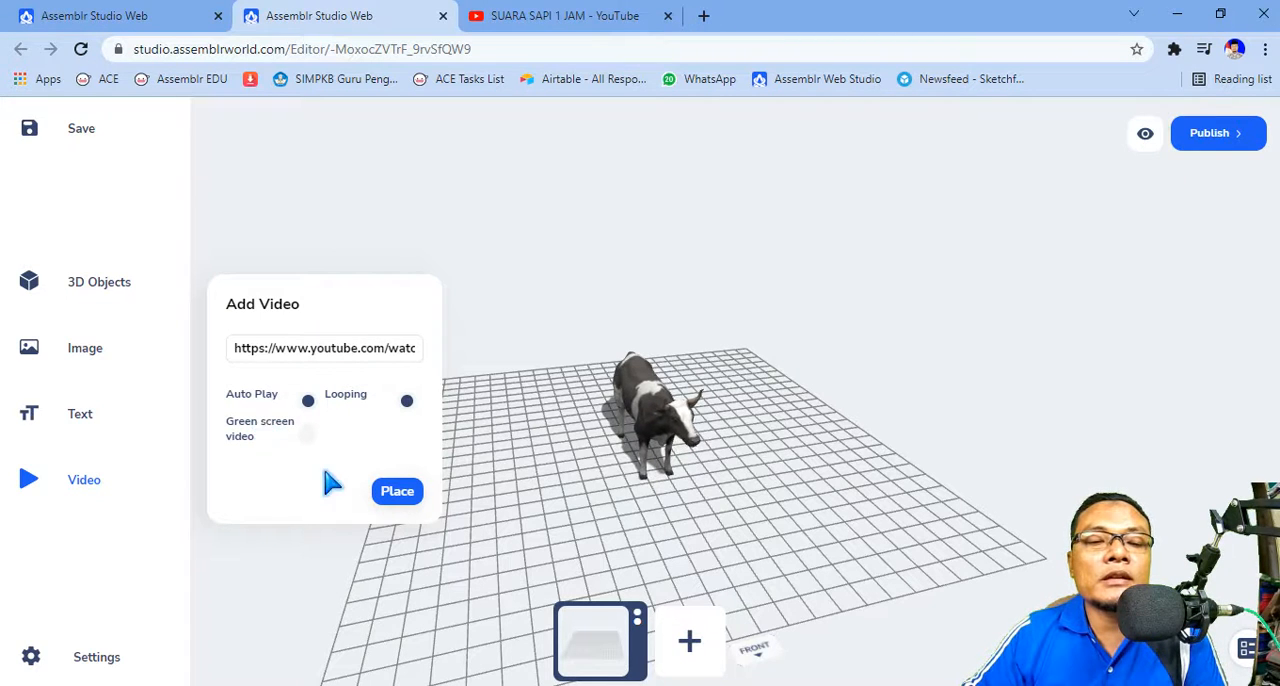
{"action": "left_click_drag", "start_coordinate": [245, 484], "coordinate": [343, 486]}
{"action": "left_click_drag", "start_coordinate": [193, 485], "coordinate": [185, 486]}
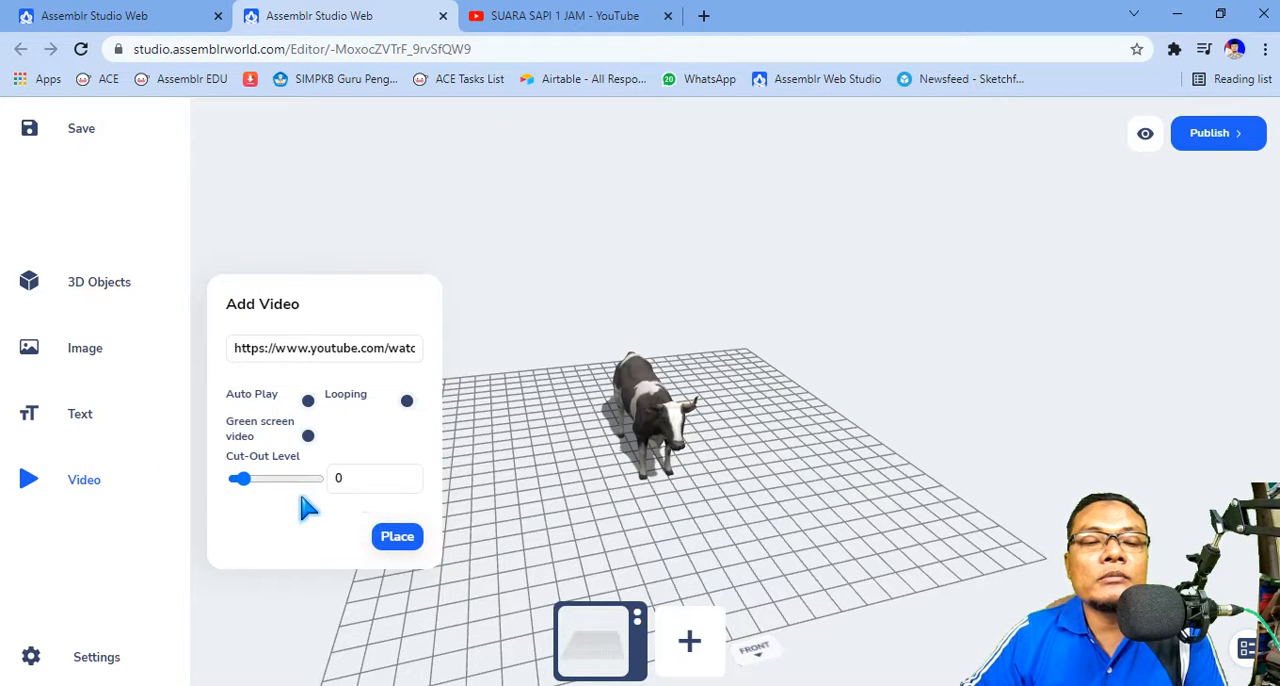
{"action": "left_click", "coordinate": [408, 538]}
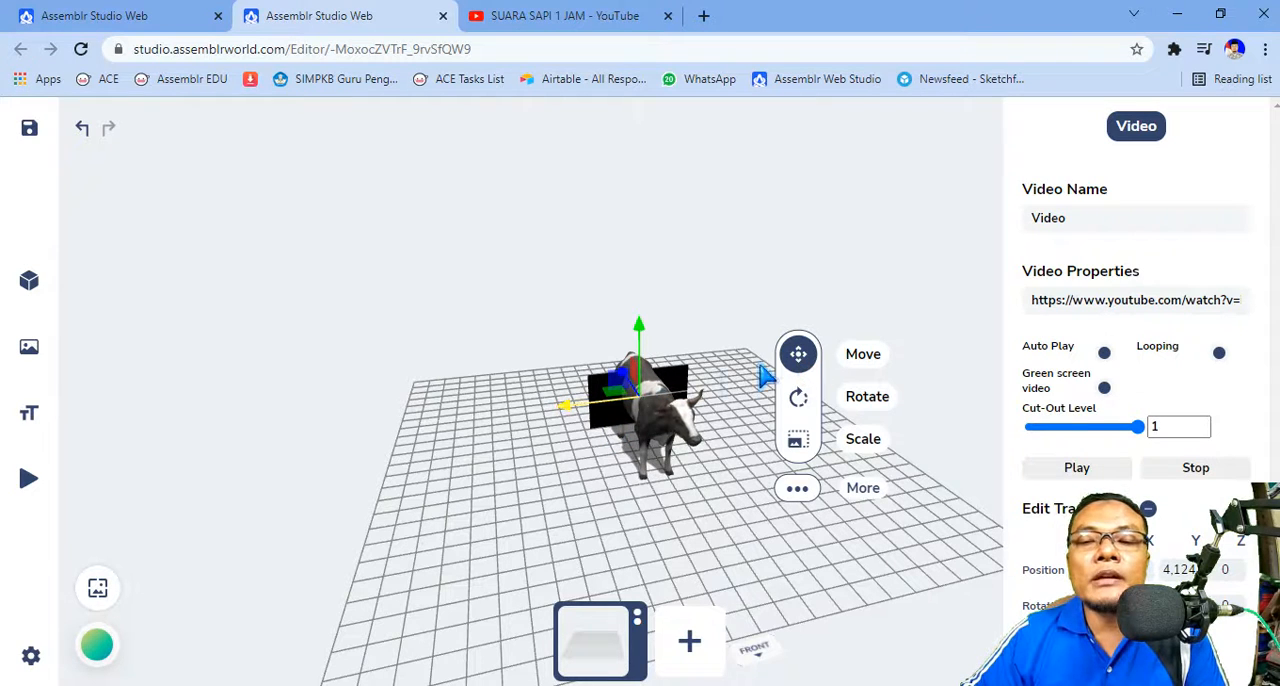
Step: Move the video panel sideways away from the cow and scale it down to a tiny size
{"action": "mouse_move", "coordinate": [470, 410]}
{"action": "left_mouse_down"}
{"action": "mouse_move", "coordinate": [443, 408]}
{"action": "mouse_move", "coordinate": [450, 420]}
{"action": "left_mouse_up"}
{"action": "mouse_move", "coordinate": [523, 480]}
{"action": "left_mouse_down"}
{"action": "mouse_move", "coordinate": [520, 454]}
{"action": "mouse_move", "coordinate": [526, 478]}
{"action": "mouse_move", "coordinate": [543, 477]}
{"action": "left_mouse_up"}
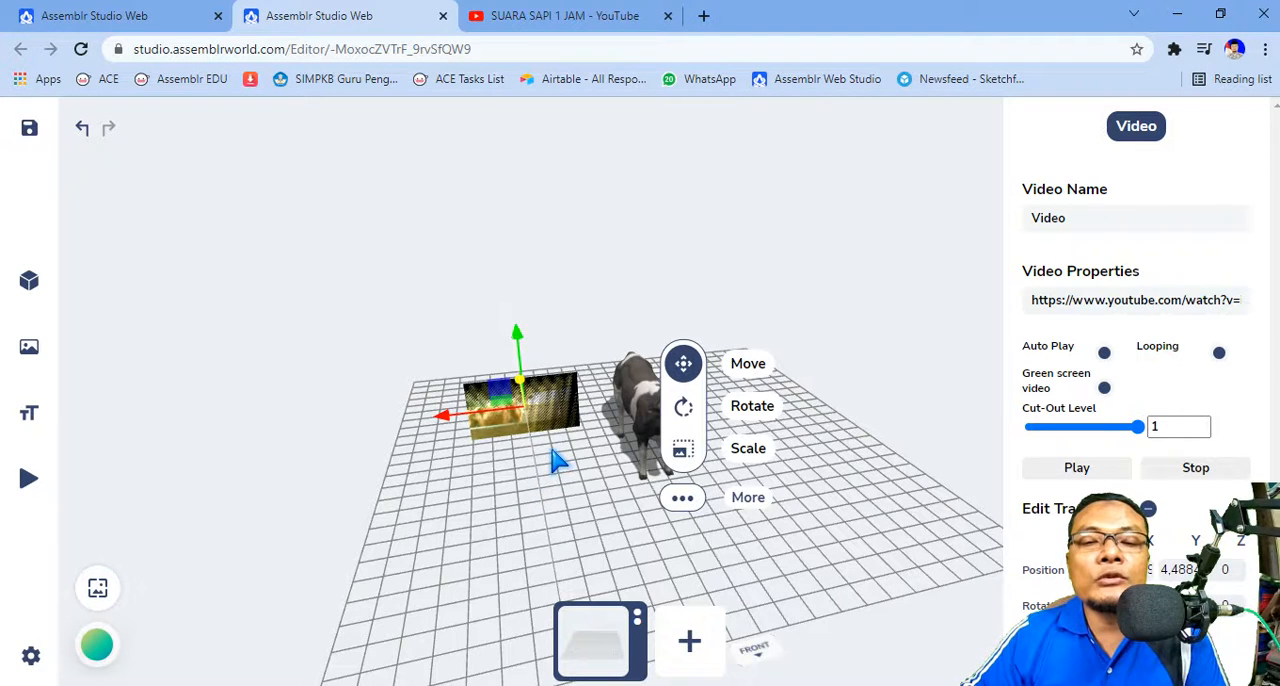
{"action": "left_click_drag", "start_coordinate": [474, 500], "coordinate": [508, 466]}
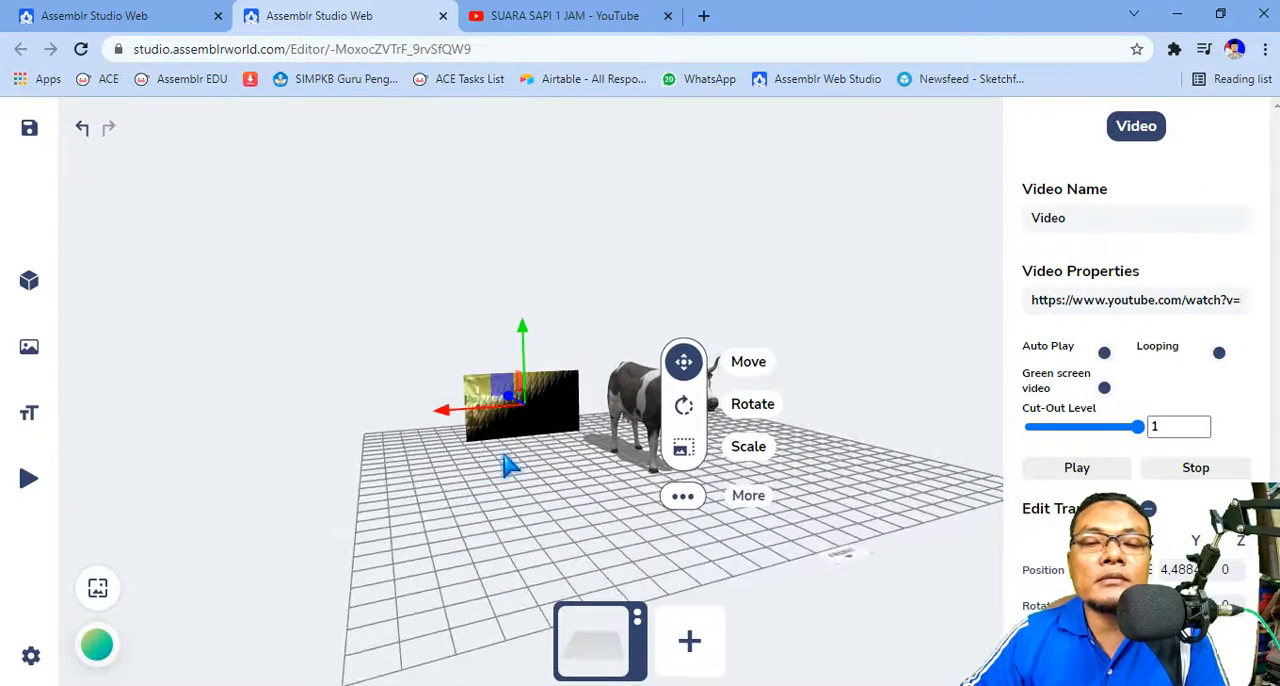
{"action": "left_click", "coordinate": [685, 452]}
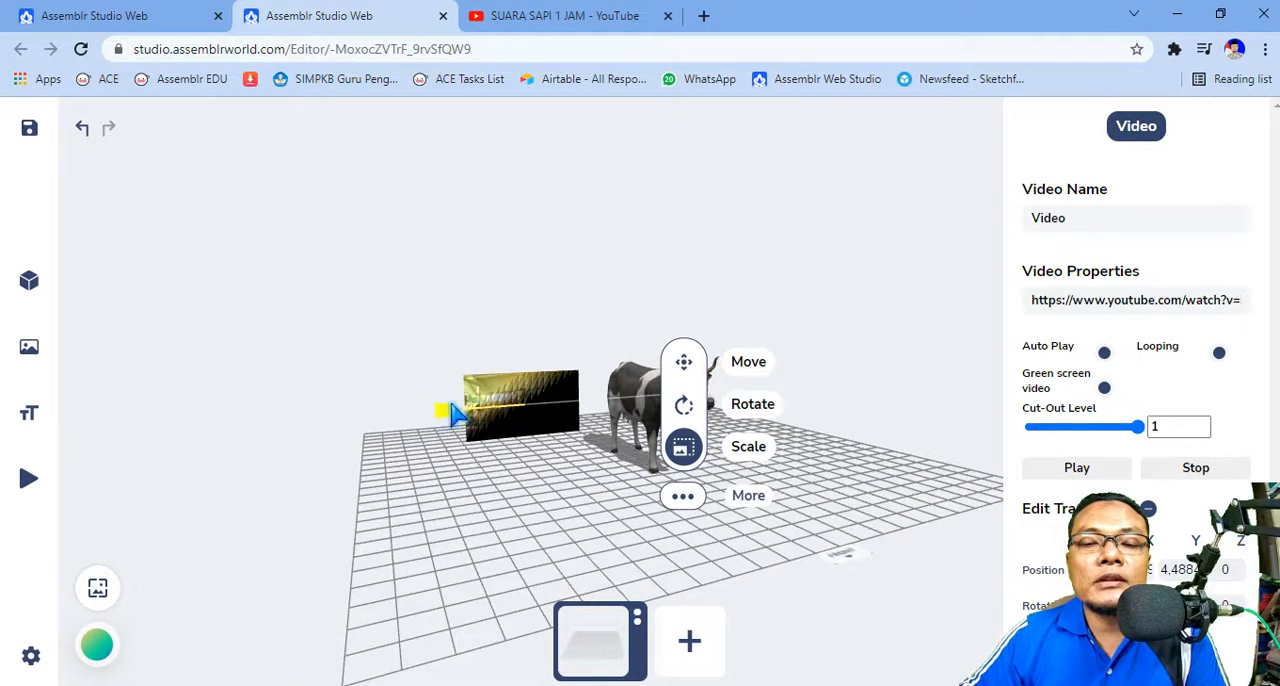
{"action": "left_click_drag", "start_coordinate": [446, 418], "coordinate": [526, 417]}
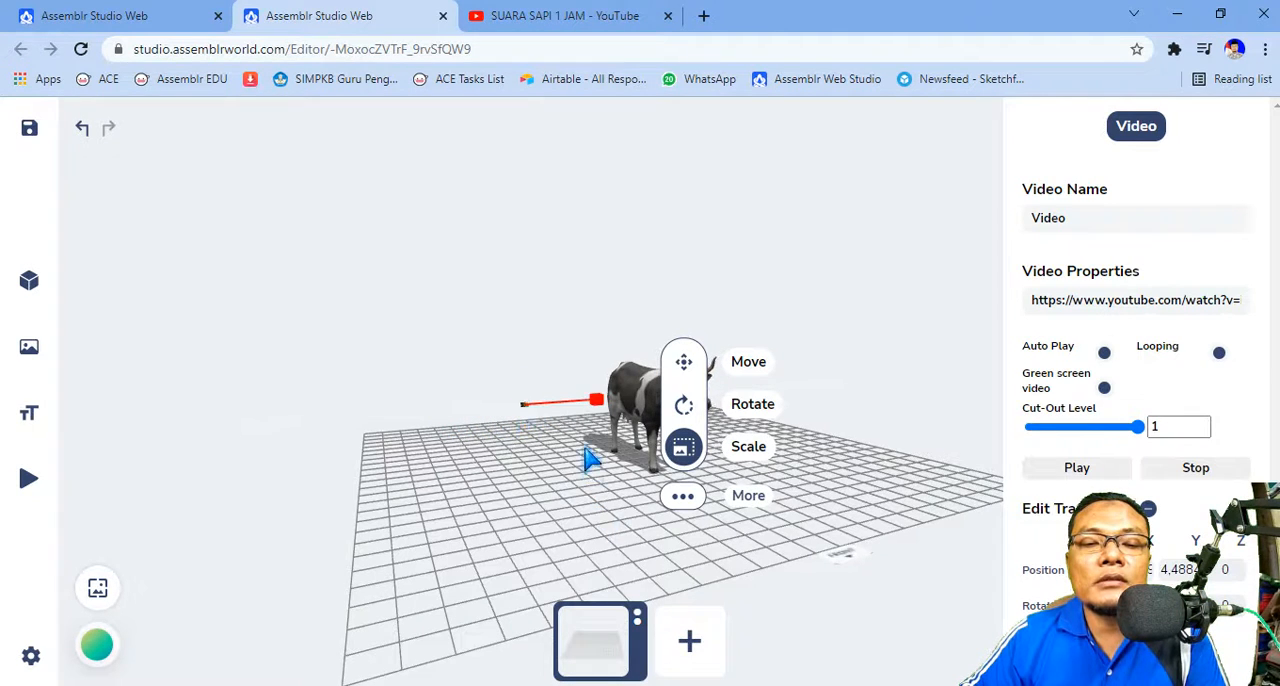
Step: Move the shrunken video panel to the cow's position so the cow hides it, and deselect it
{"action": "left_click", "coordinate": [684, 364]}
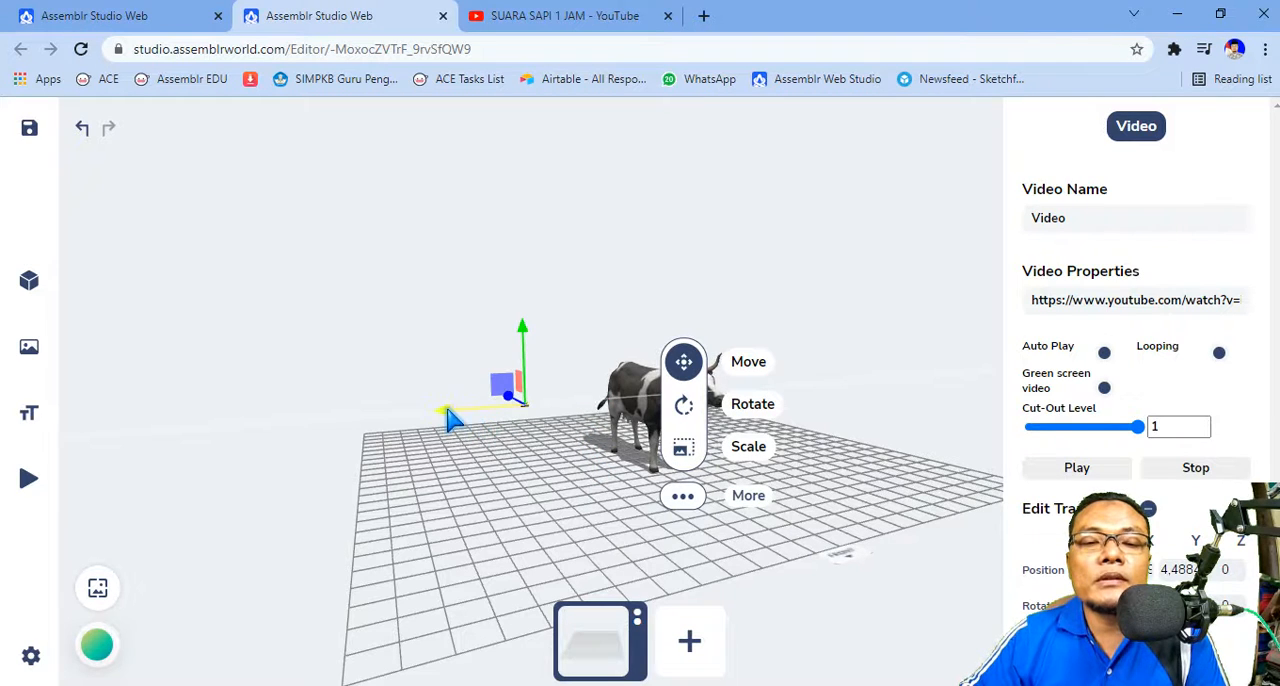
{"action": "left_click_drag", "start_coordinate": [450, 420], "coordinate": [567, 401]}
{"action": "left_click_drag", "start_coordinate": [466, 457], "coordinate": [697, 483]}
{"action": "left_click", "coordinate": [668, 476]}
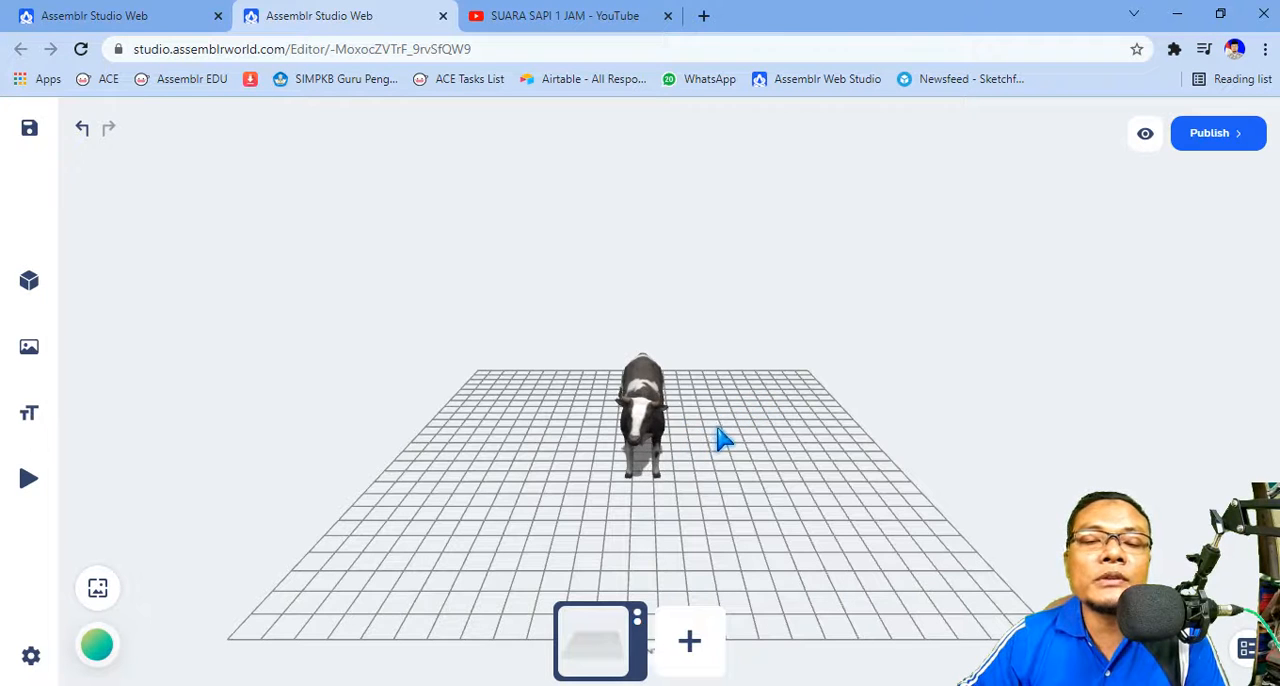
{"action": "left_click_drag", "start_coordinate": [697, 503], "coordinate": [740, 457]}
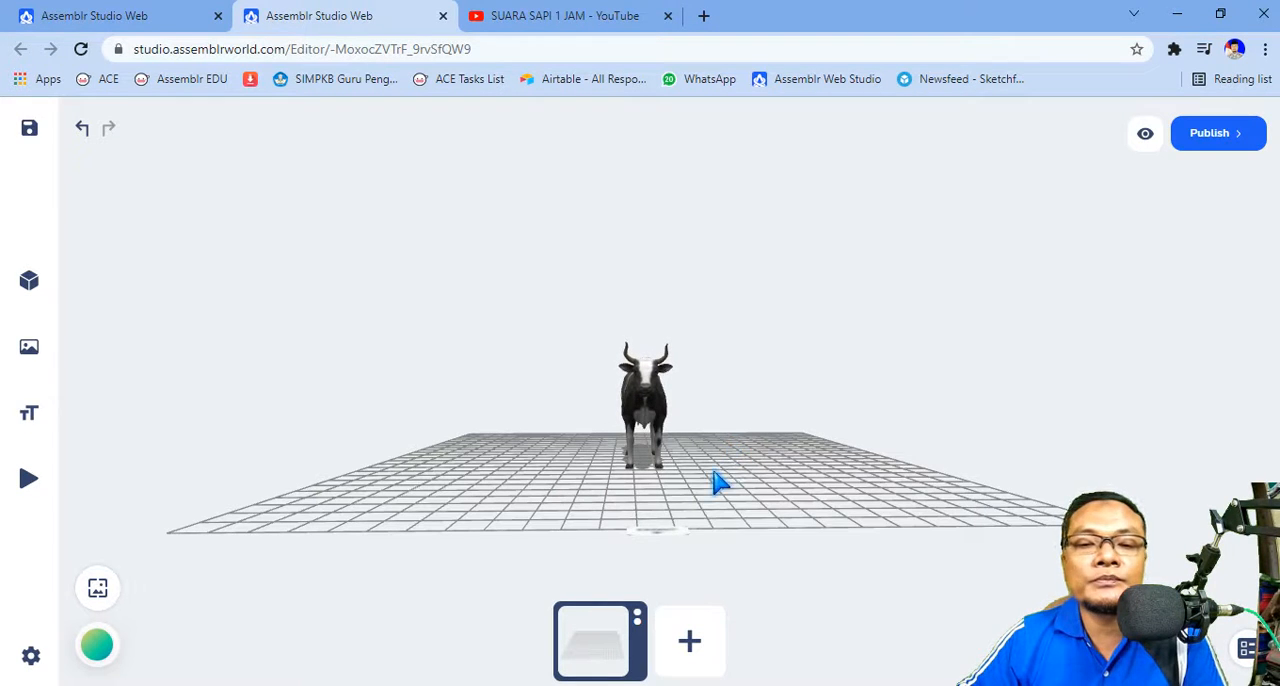
{"action": "mouse_move", "coordinate": [720, 483]}
{"action": "left_mouse_down"}
{"action": "mouse_move", "coordinate": [704, 485]}
{"action": "mouse_move", "coordinate": [738, 479]}
{"action": "left_mouse_up"}
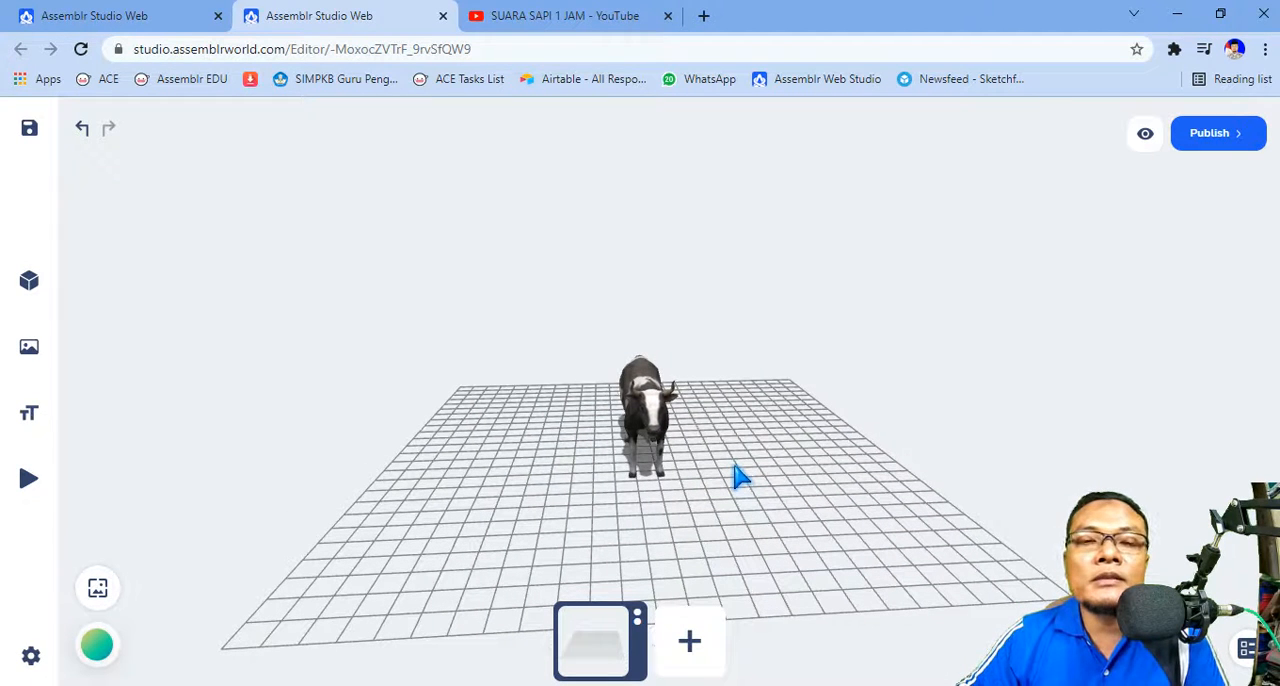